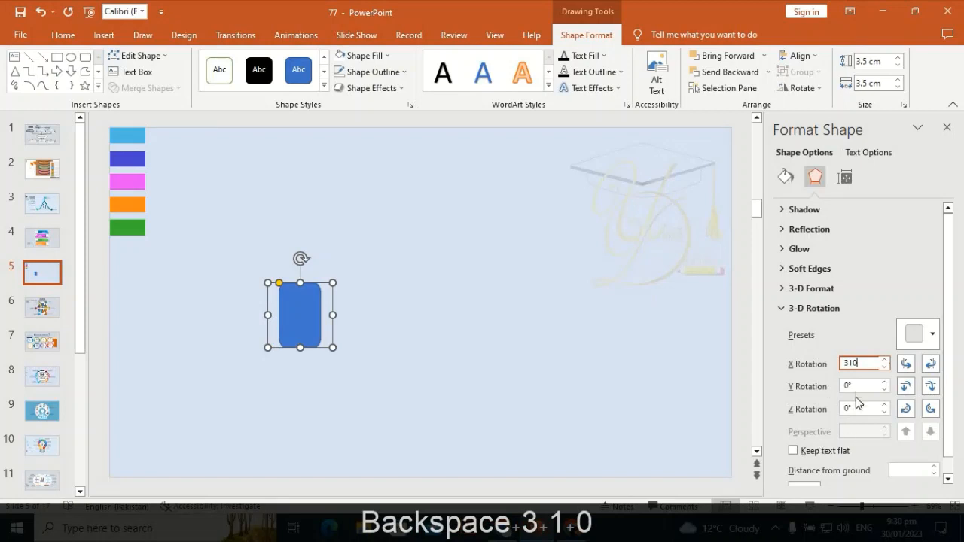
Set the rounded rectangle's 3-D rotation to Y 320° and Z 65°.
left_click(854, 384)
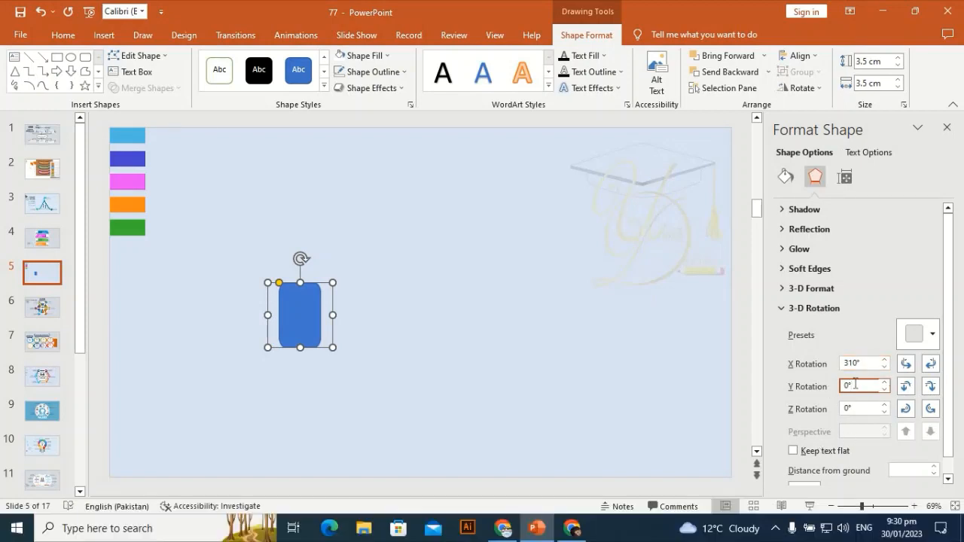
key("BackSpace")
key("BackSpace")
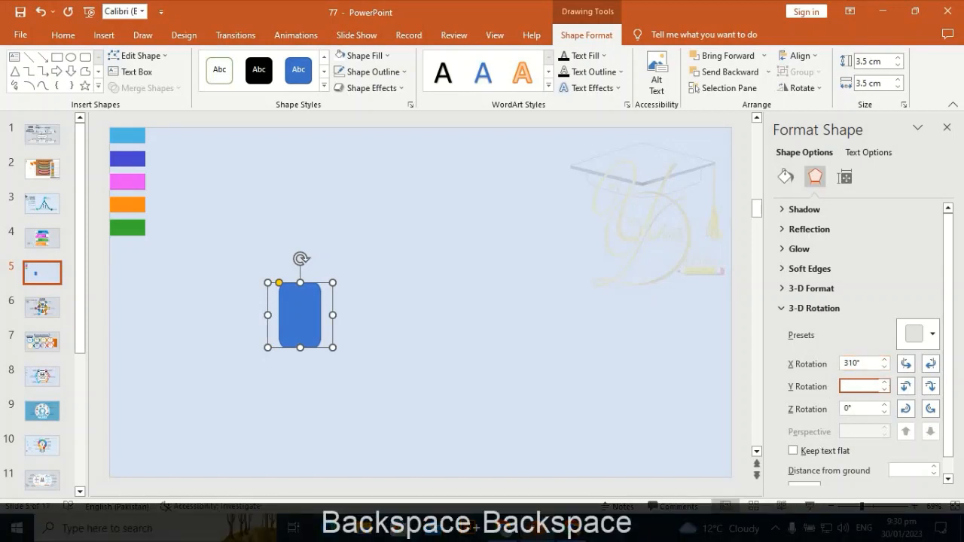
type("320")
left_click(851, 411)
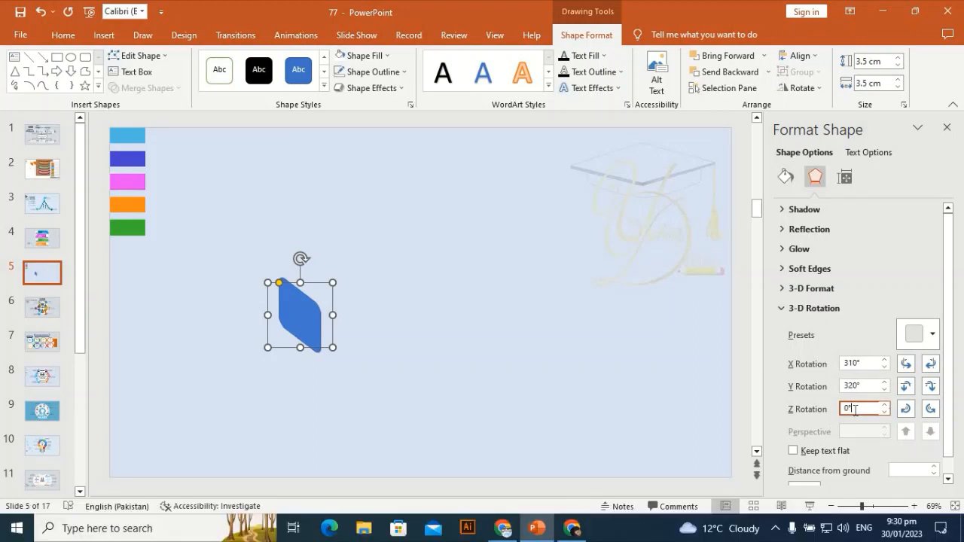
key("BackSpace")
key("BackSpace")
type("65")
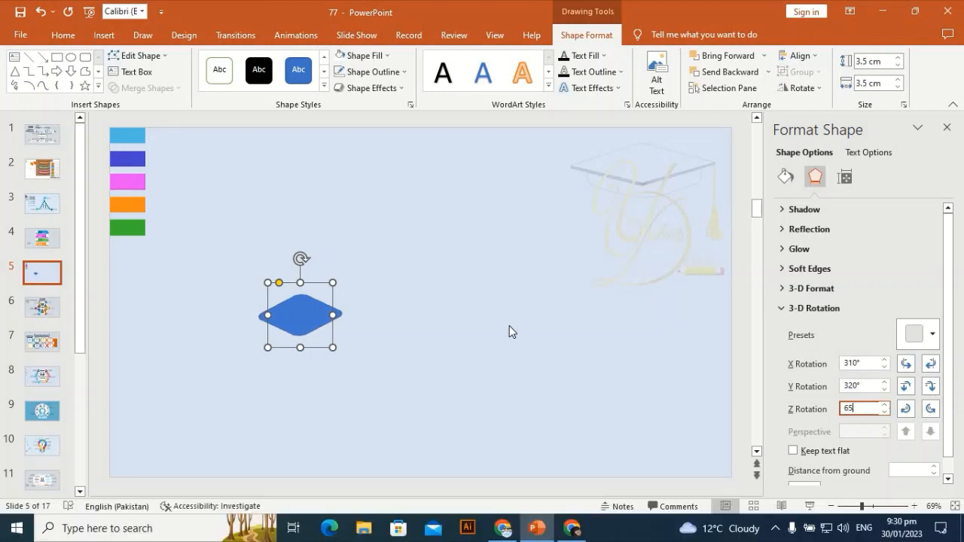
Fill the shape white and take its outline colour from the light blue swatch with the eyedropper.
left_click(370, 56)
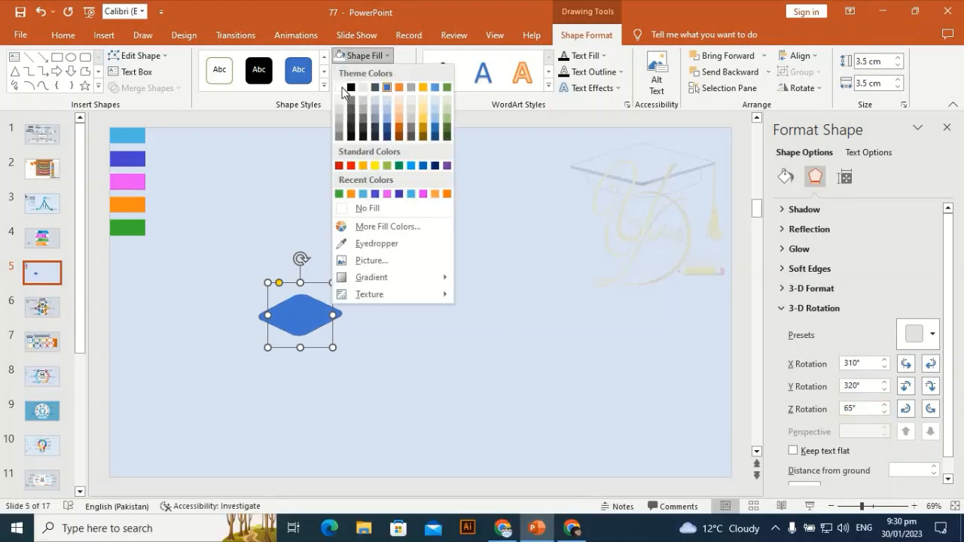
left_click(342, 89)
left_click(392, 72)
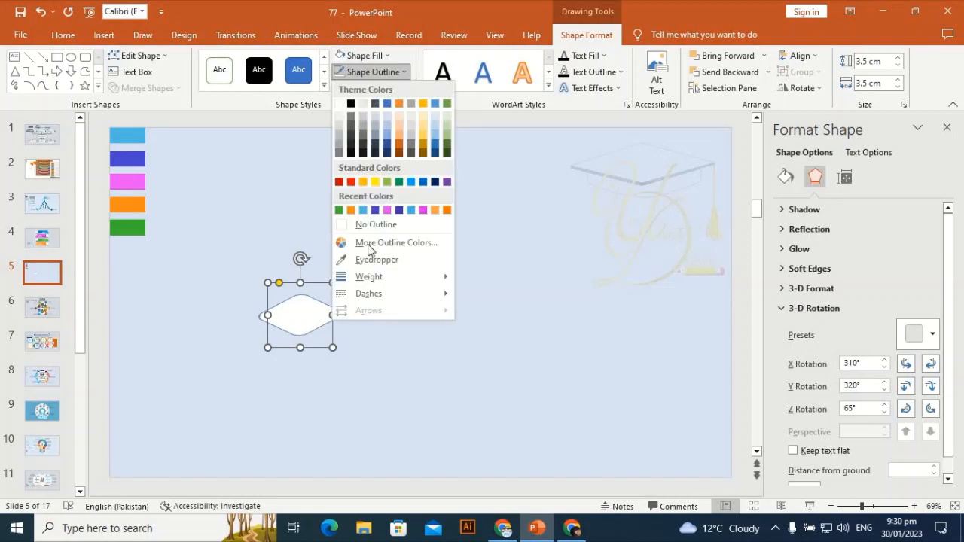
left_click(369, 256)
left_click(140, 132)
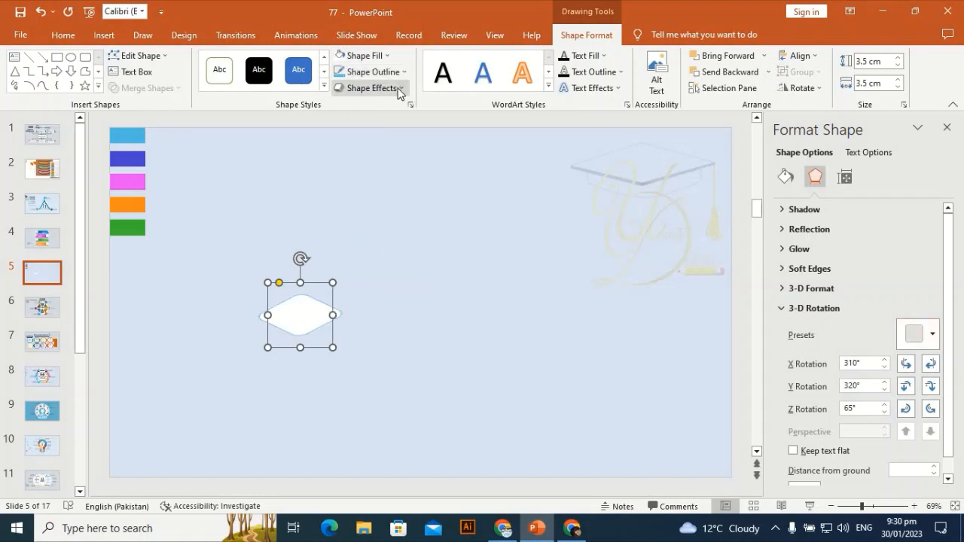
Give the shape a 3-D depth of 10.5 pt.
left_click(784, 309)
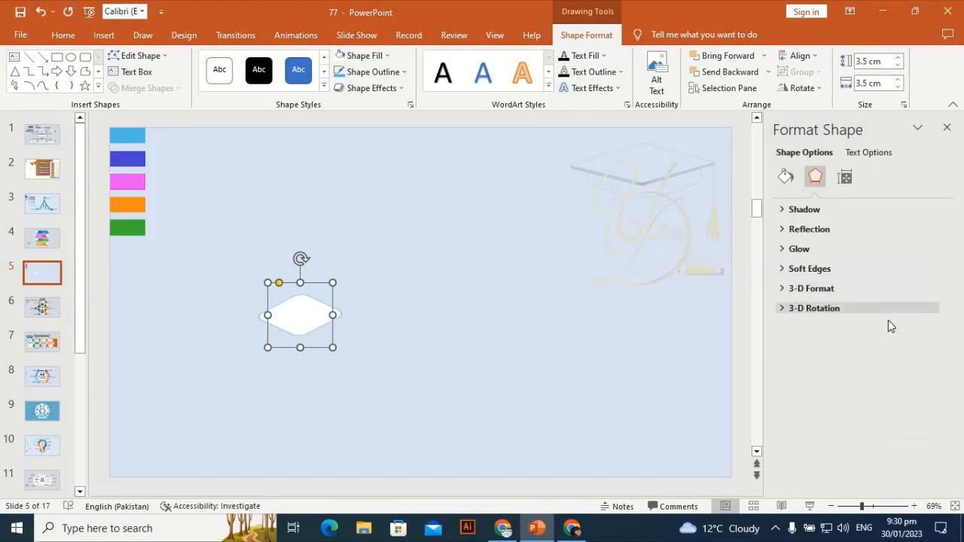
left_click(807, 289)
left_click_drag(950, 358, 952, 377)
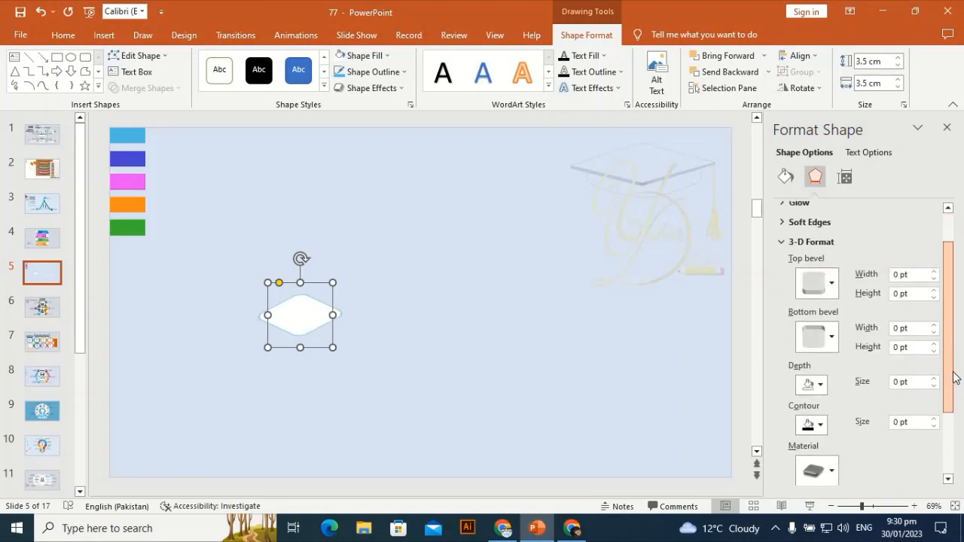
left_click(934, 374)
left_click(934, 375)
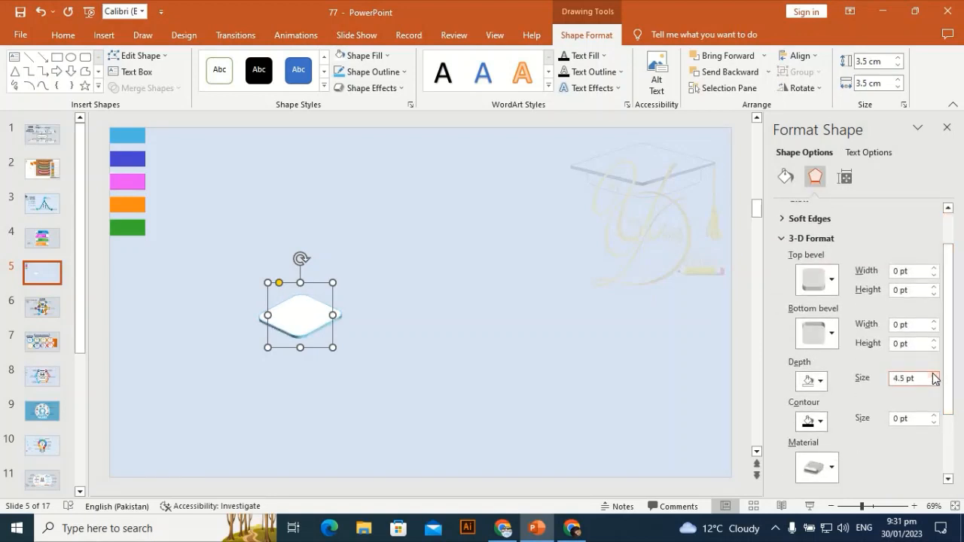
left_click(933, 374)
left_click(934, 374)
left_click(934, 374)
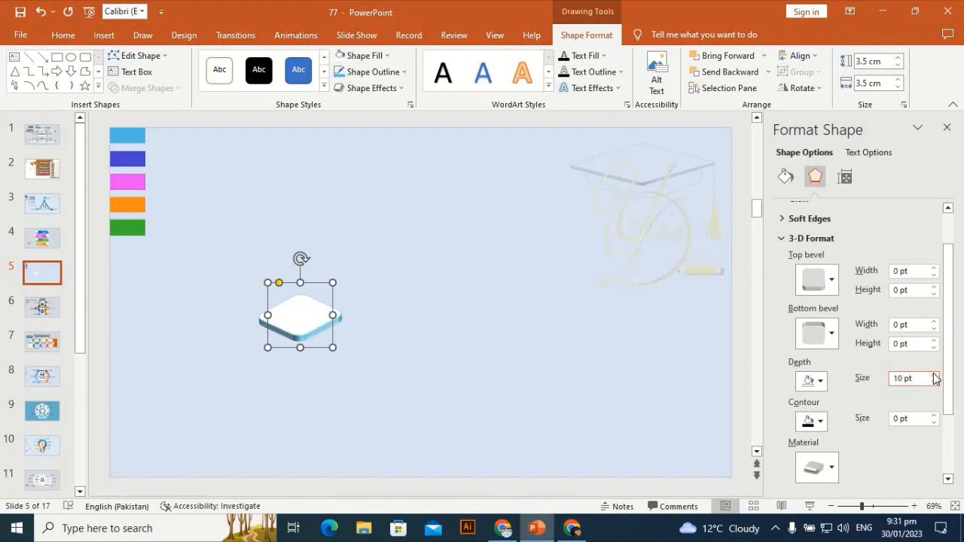
Move the 3-D slab toward the left side of the slide.
left_click(384, 361)
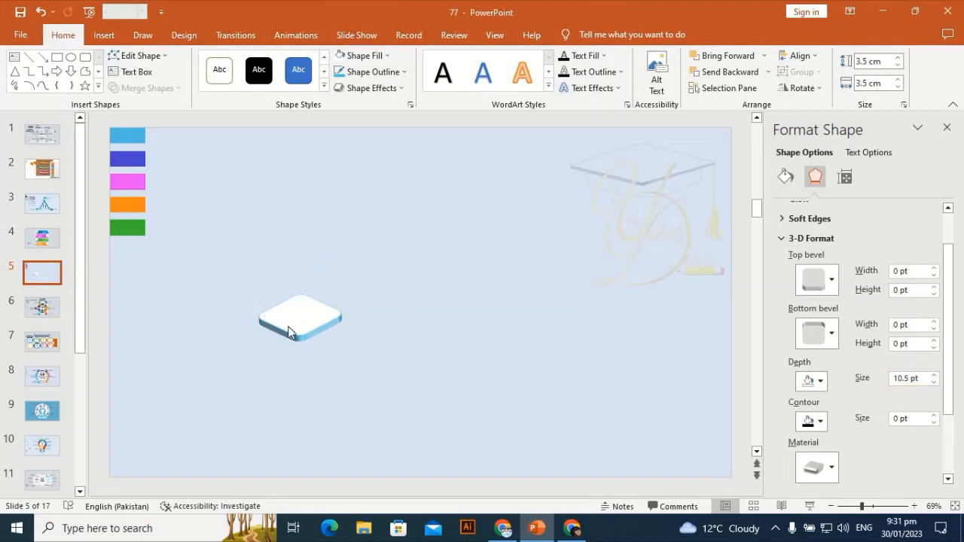
left_click(290, 317)
left_click_drag(165, 309, 191, 304)
Draw an oval about 4.85 cm wide and 1.98 cm tall beneath the slab.
left_click(105, 36)
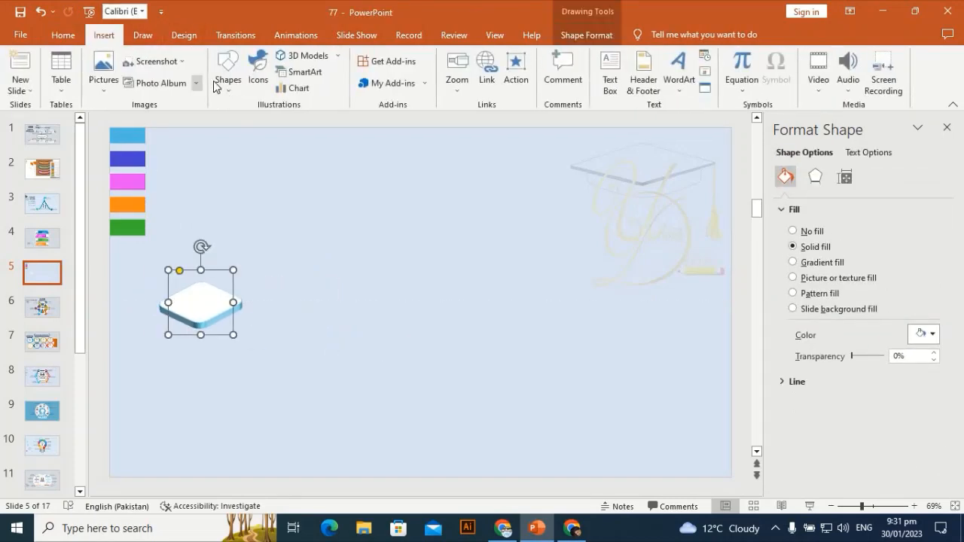
left_click(227, 69)
left_click(280, 121)
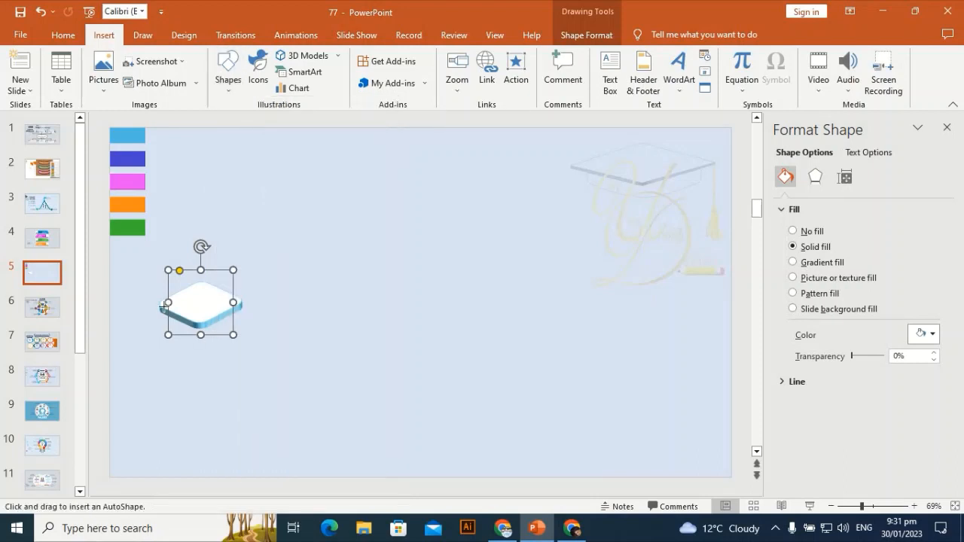
left_click_drag(214, 324, 248, 339)
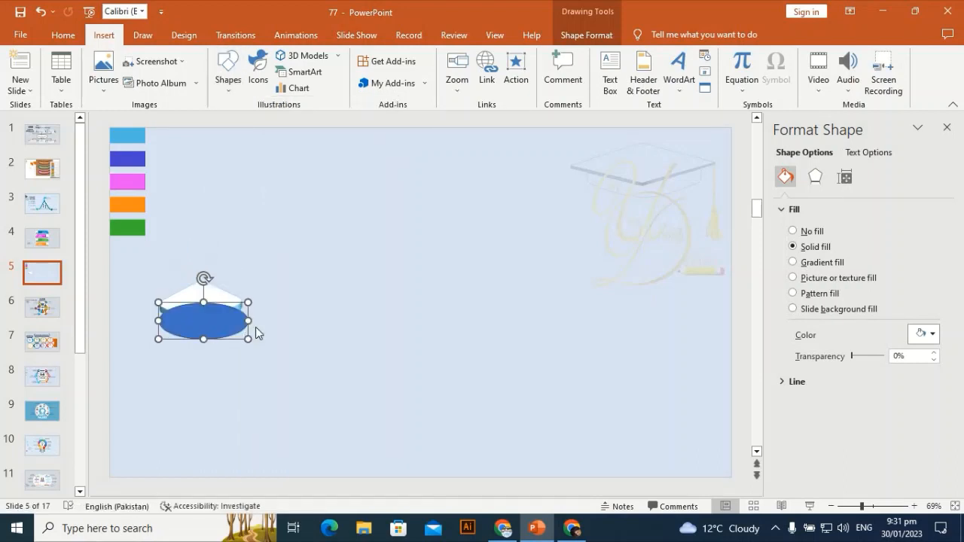
Remove the oval's outline and fill it light blue.
left_click(373, 72)
left_click(340, 224)
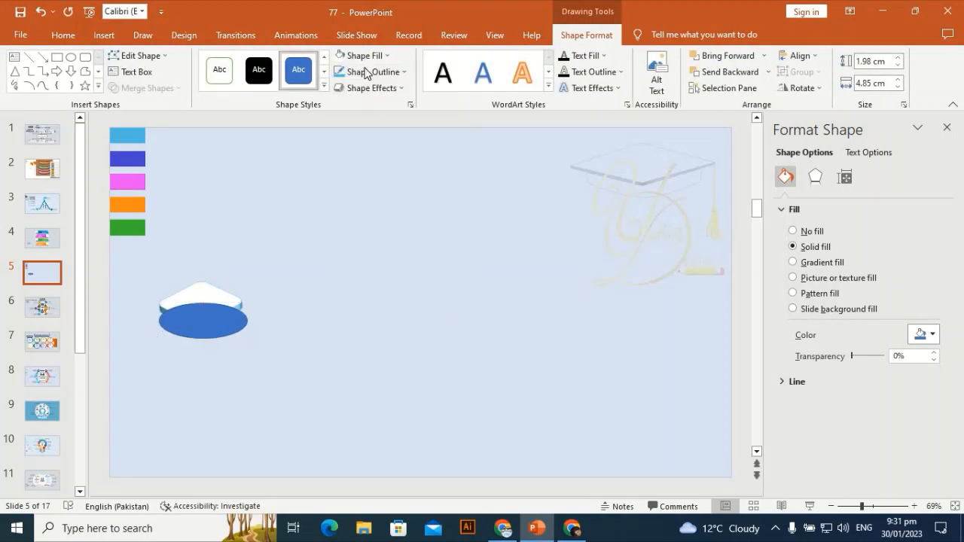
left_click(364, 56)
left_click(338, 194)
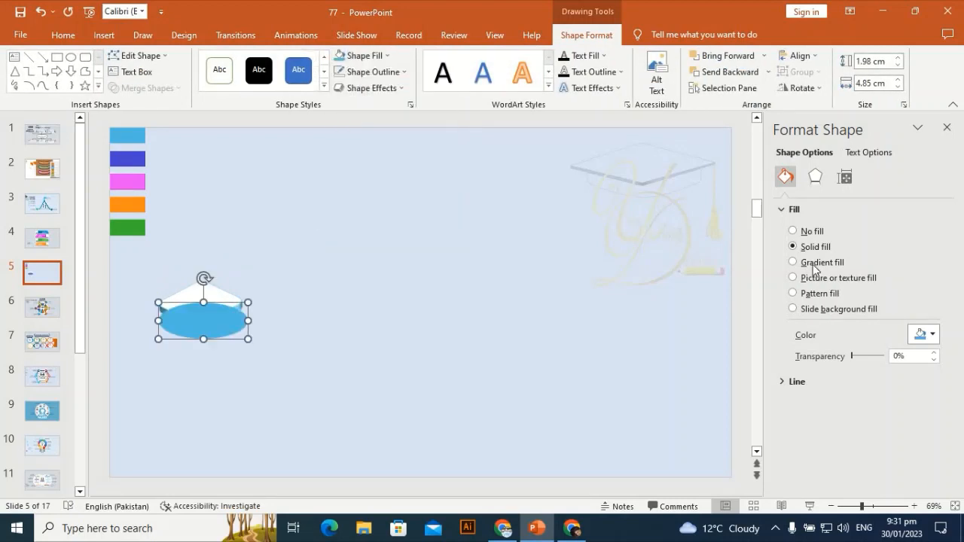
Soften the oval's edges to 20 pt and enlarge it to about 6.45 by 2.64 cm.
left_click(815, 176)
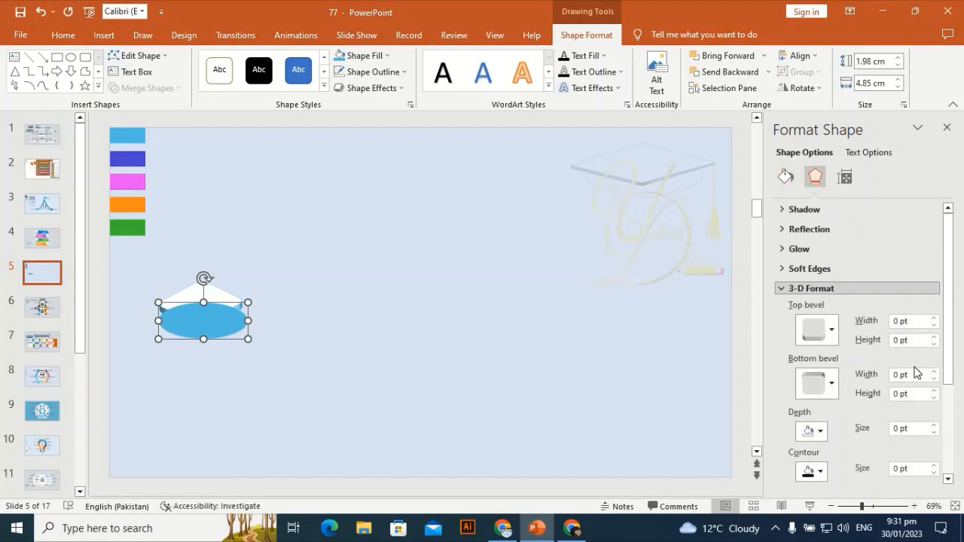
left_click(799, 290)
left_click(791, 270)
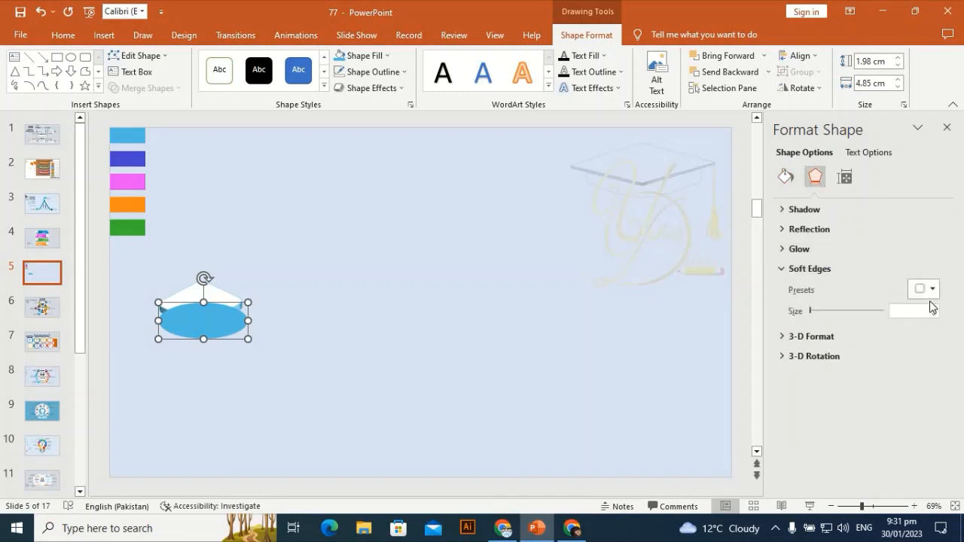
left_click(932, 290)
left_click(952, 375)
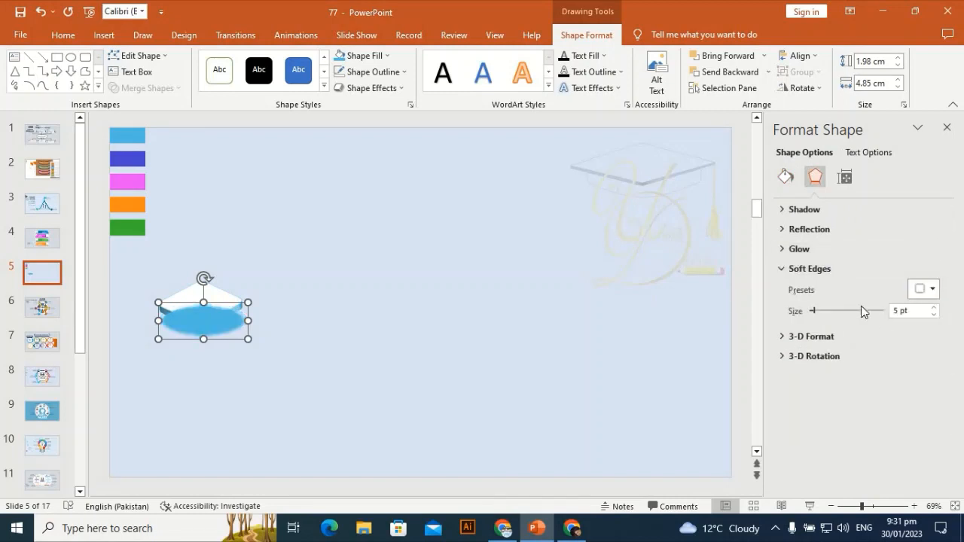
left_click(934, 308)
left_click(934, 307)
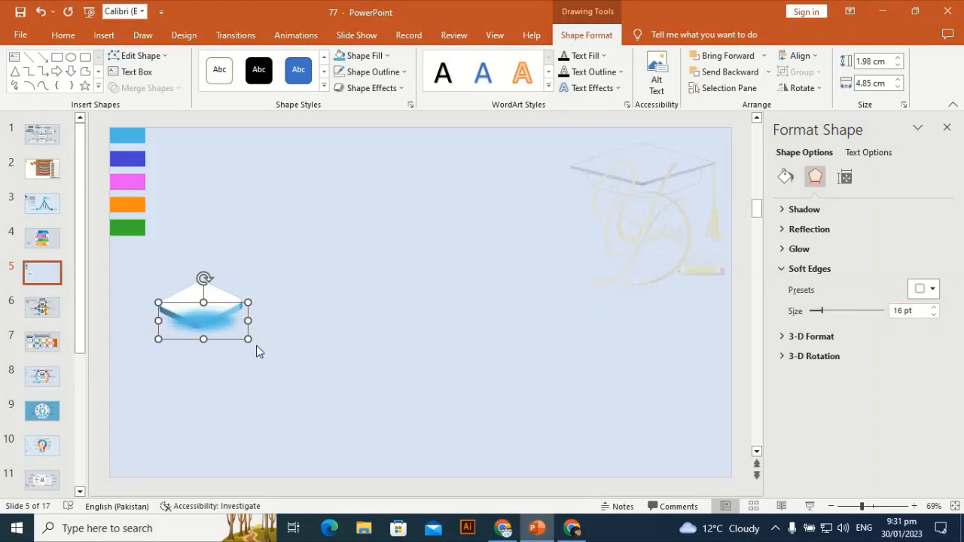
left_click_drag(249, 339, 224, 334)
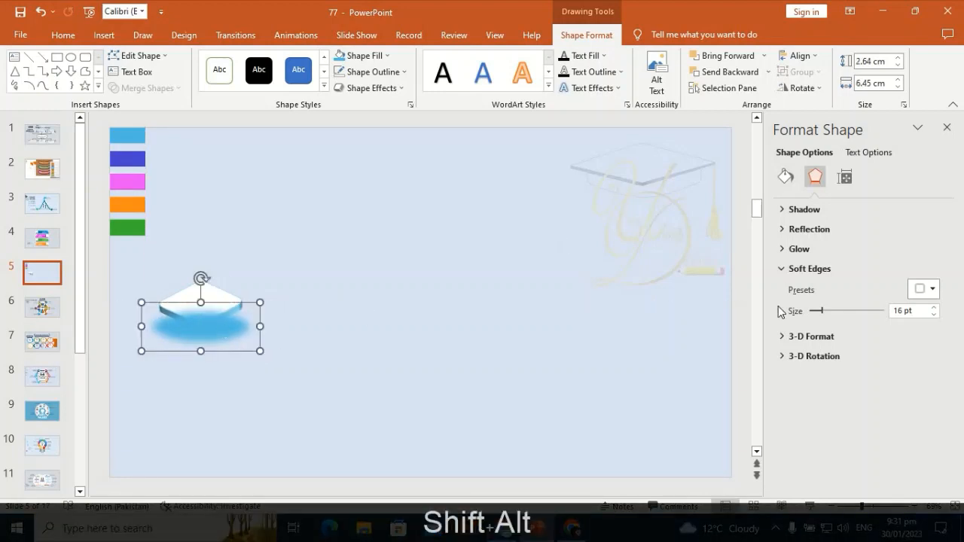
left_click(934, 308)
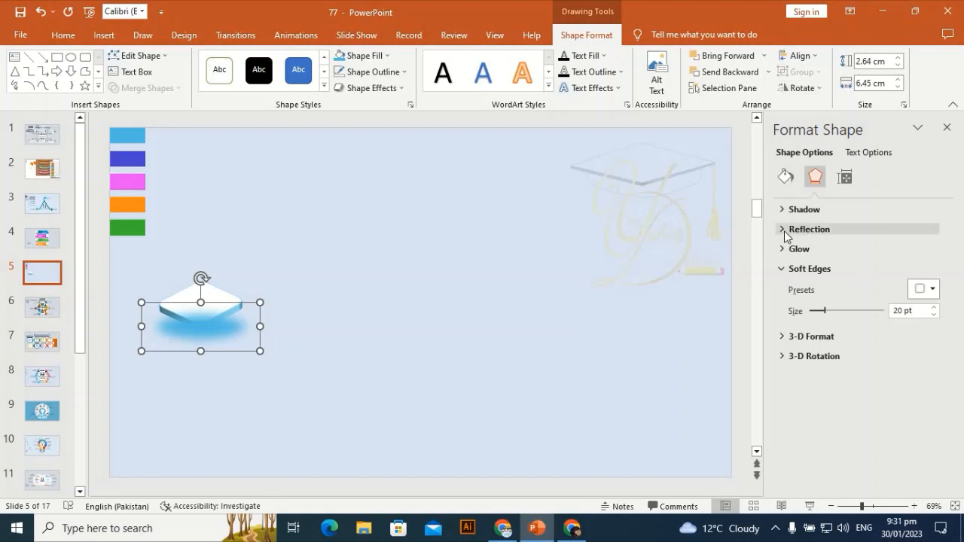
Set the oval's fill transparency to 40% and send it behind the slab.
left_click(785, 176)
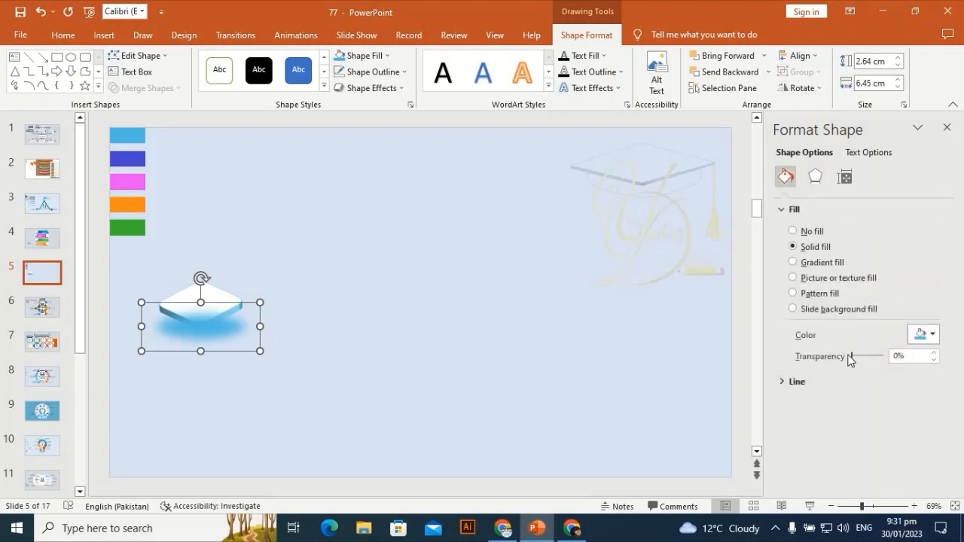
left_click_drag(853, 357, 862, 356)
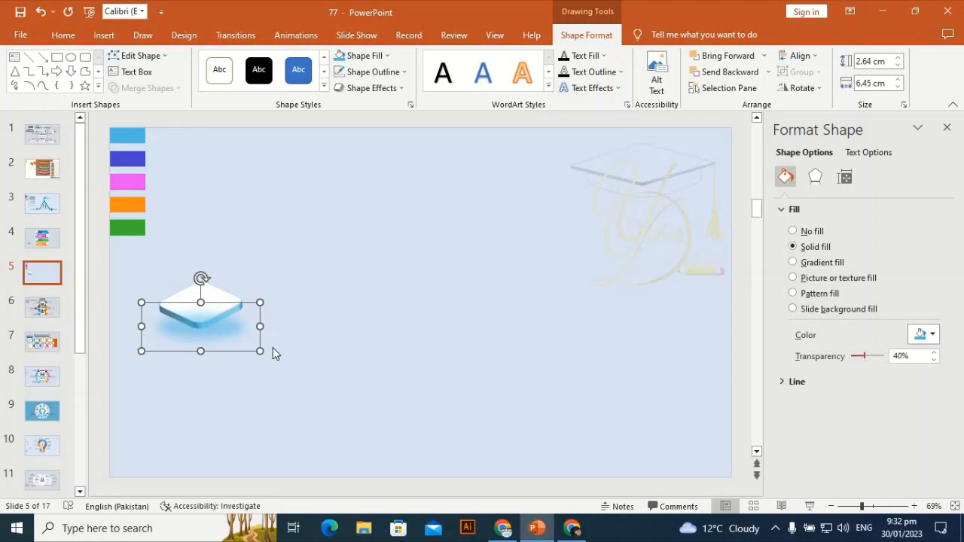
right_click(221, 332)
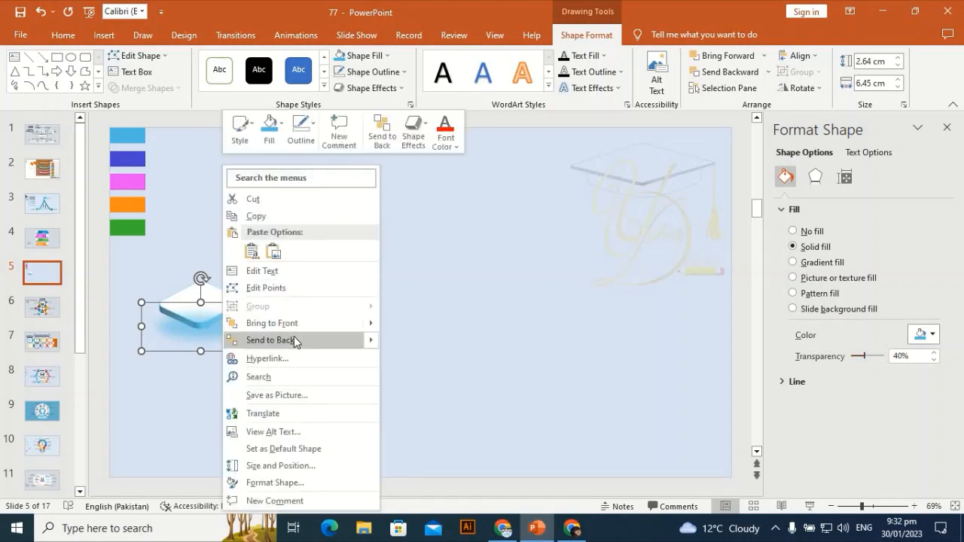
left_click(294, 338)
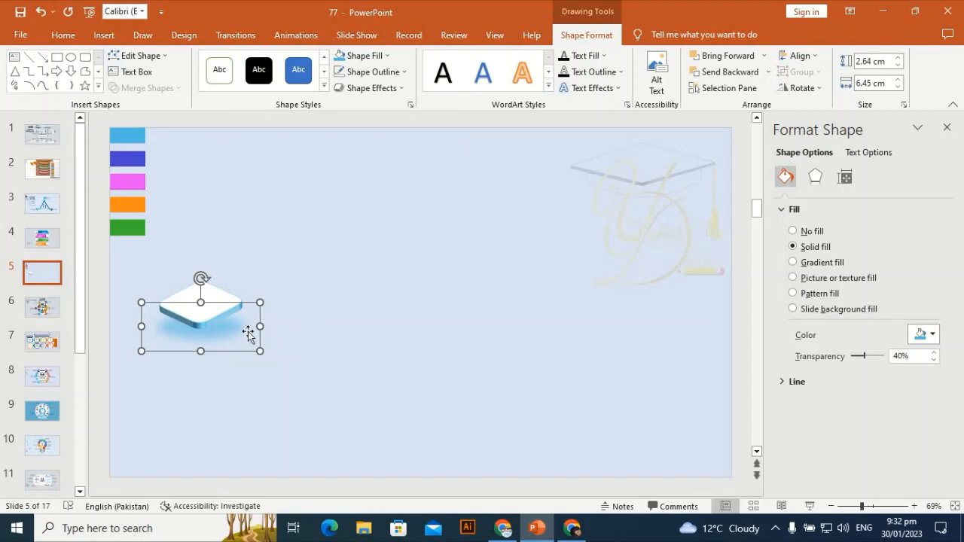
Nudge the oval upward and shrink it to about 5.17 by 2.11 cm.
key("Up")
key("Up")
key("Up")
key("Up")
key("Up")
key("Up")
key("Up")
key("Up")
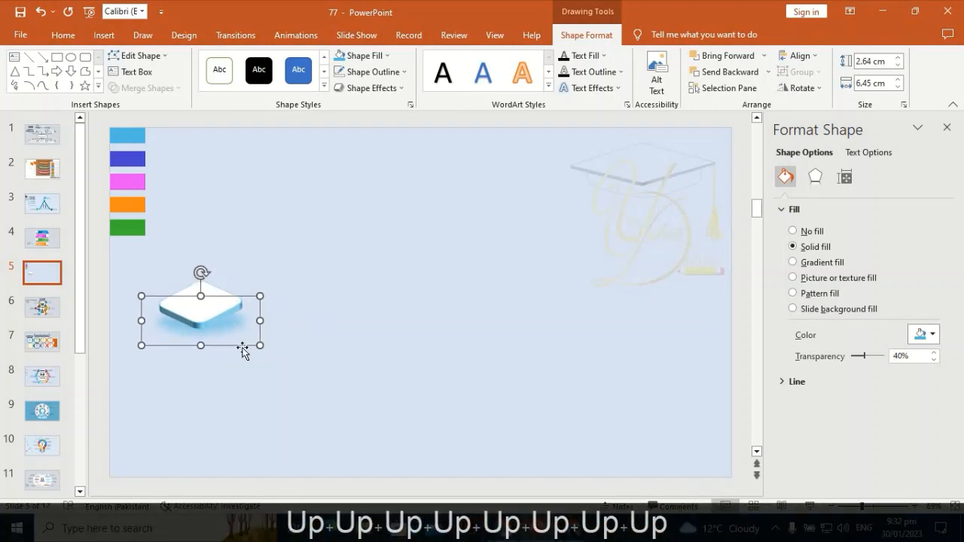
left_click_drag(260, 345, 235, 322)
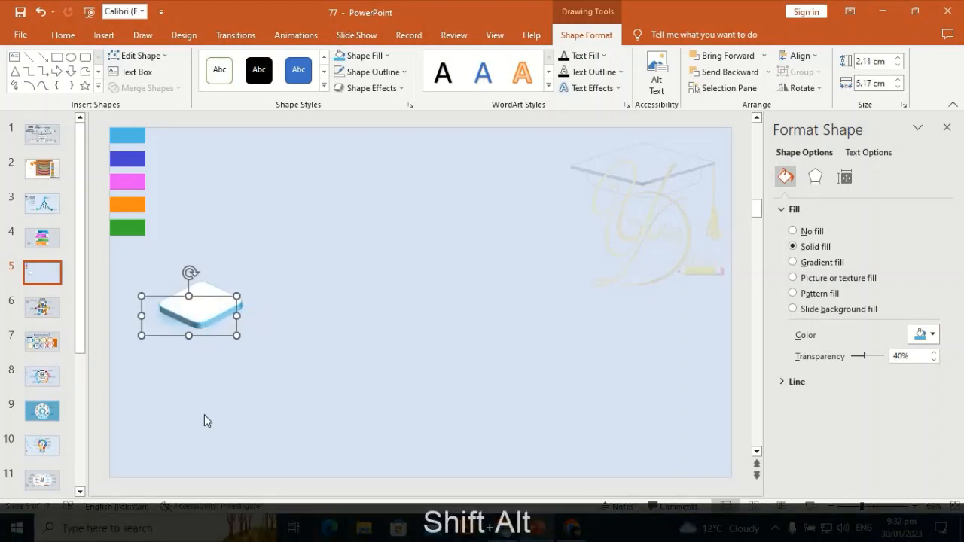
Nudge the oval right and down so it sits centred under the slab.
key("Right")
key("Right")
key("Right")
key("Right")
key("Right")
key("Right")
key("Right")
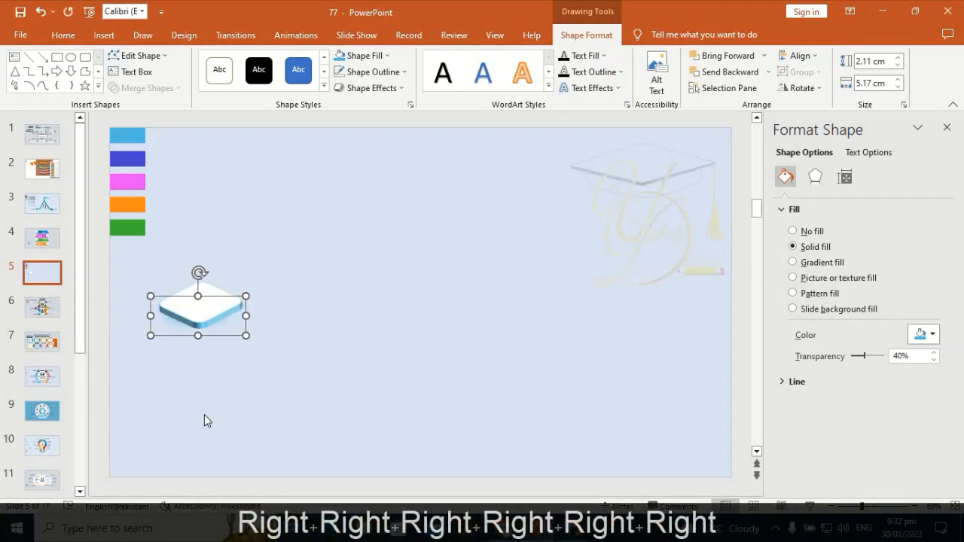
key("Down")
key("Down")
key("Down")
key("Down")
key("Down")
key("Down")
key("Down")
key("Down")
key("Down")
key("Down")
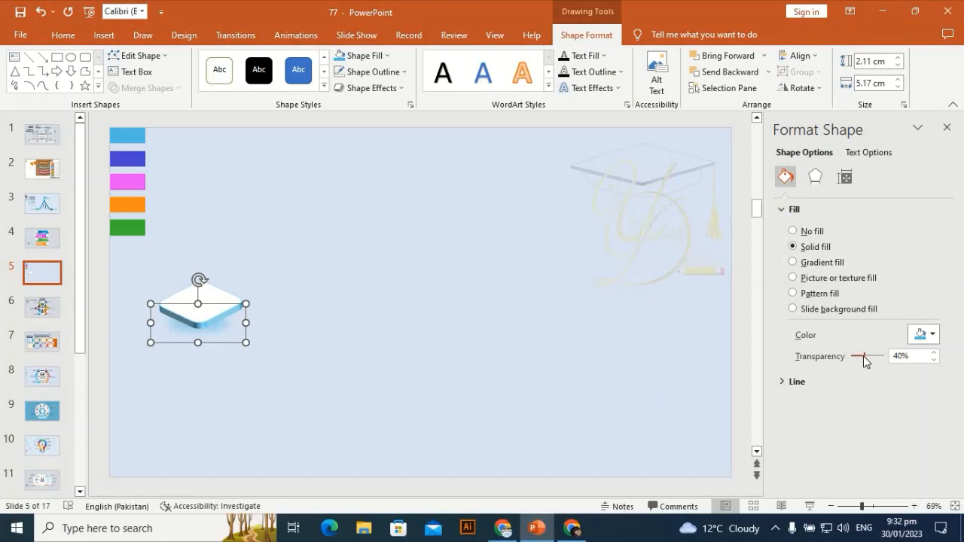
Raise the oval's transparency to 46% and enlarge it to about 5.67 by 2.32 cm.
left_click_drag(863, 356, 870, 367)
left_click_drag(246, 342, 254, 345)
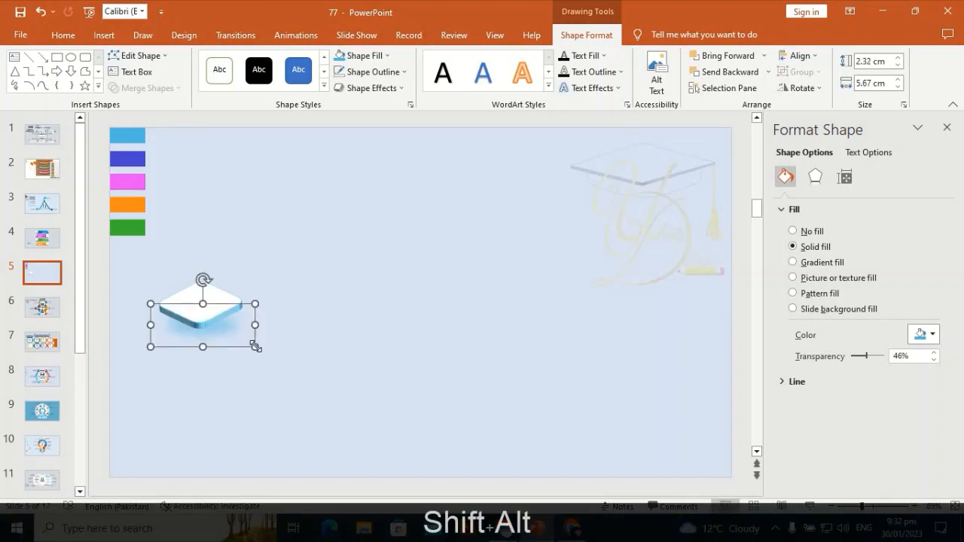
left_click(305, 259)
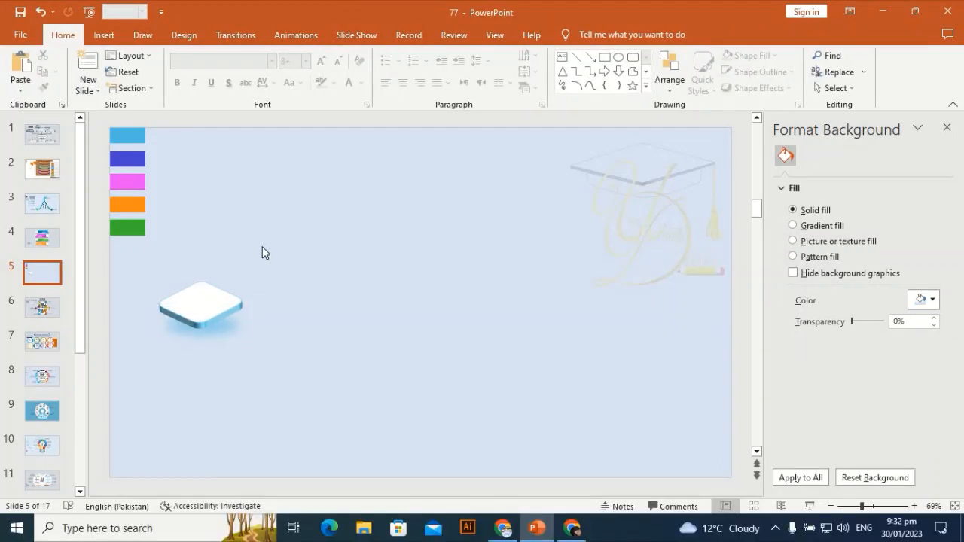
Insert a text box above the slab area containing the numbers 012345.
left_click(103, 36)
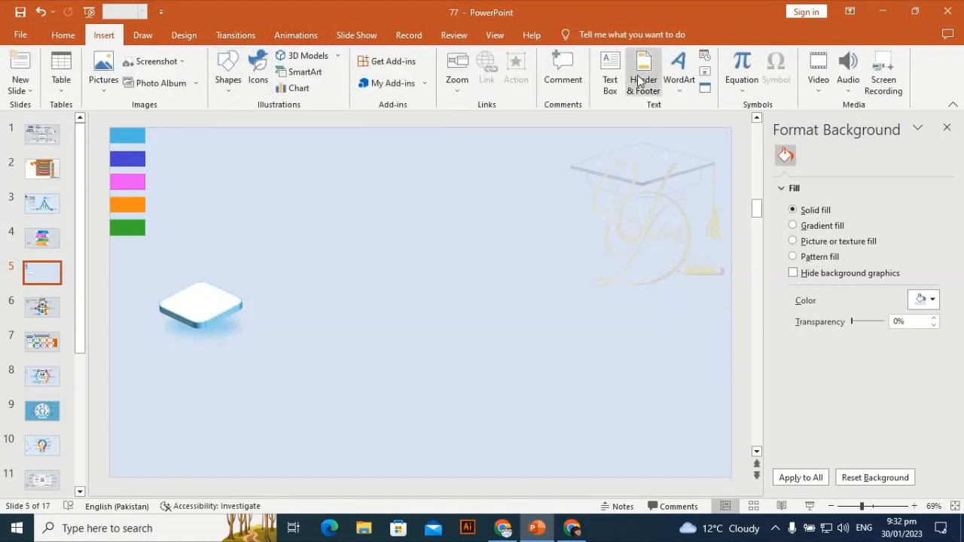
left_click(610, 76)
left_click(354, 195)
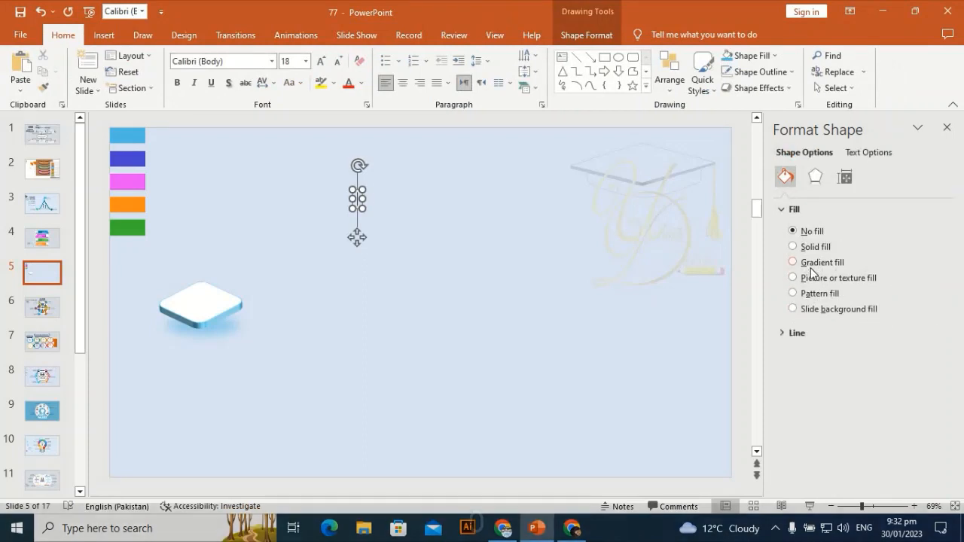
type("012345")
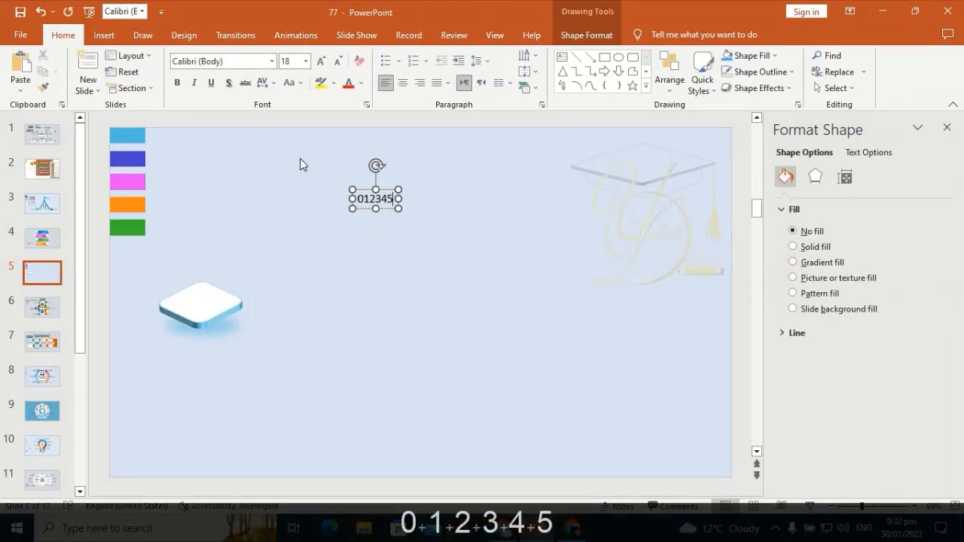
Set the numbers' font to Franklin Gothic Heavy at 72 pt.
left_click(234, 59)
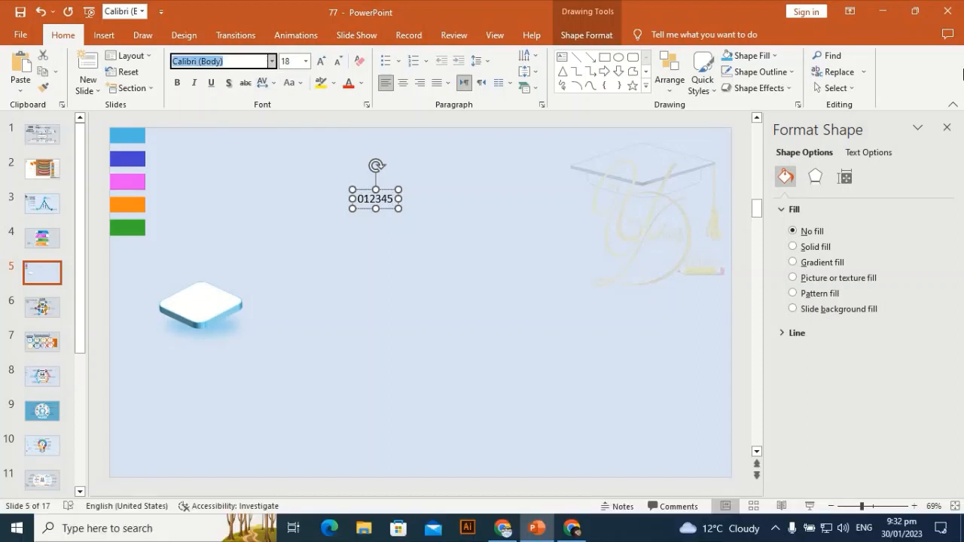
type("frank")
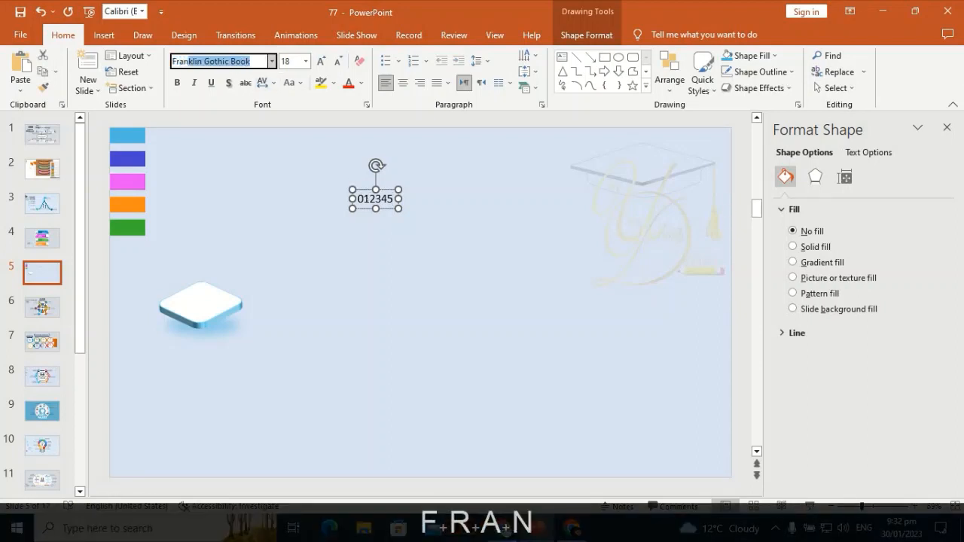
key("Right")
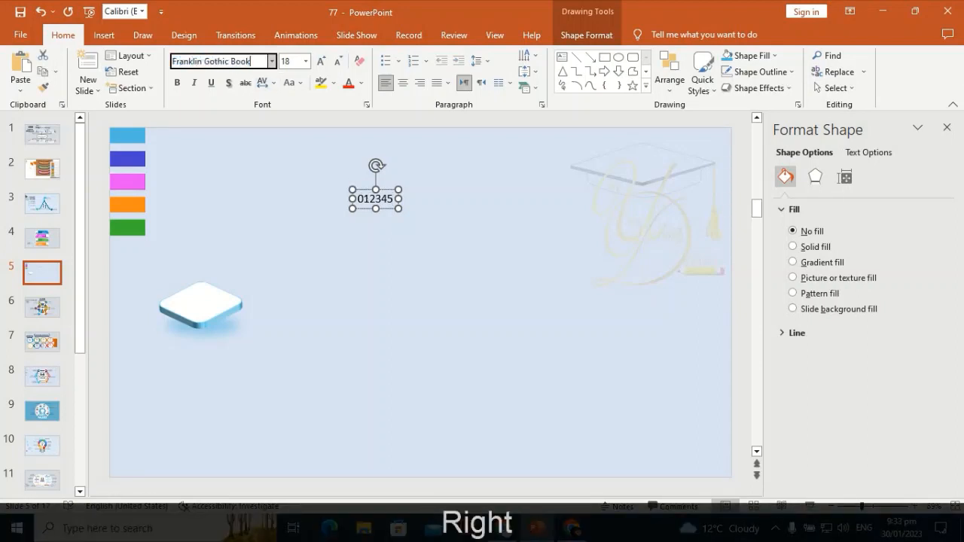
key("BackSpace")
key("BackSpace")
key("BackSpace")
key("BackSpace")
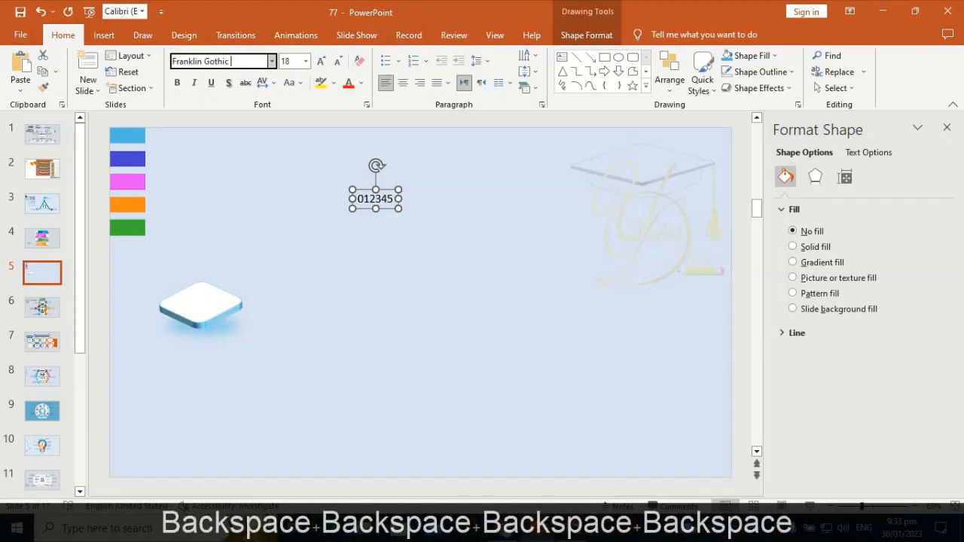
type("ha")
key("BackSpace")
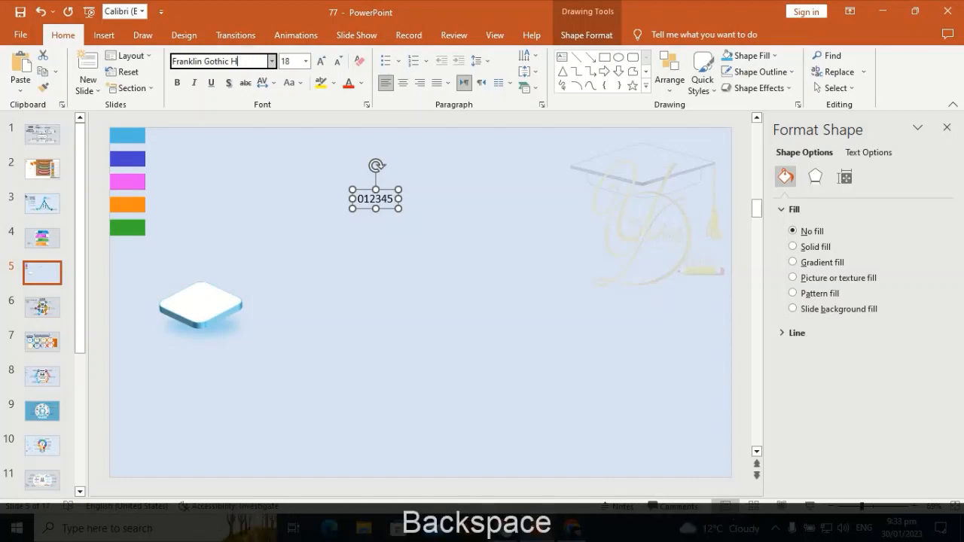
type("h")
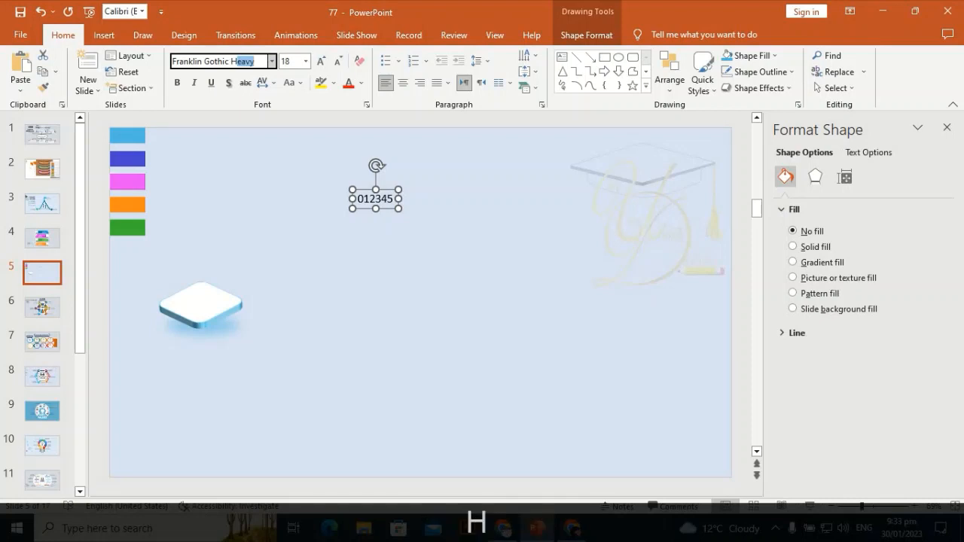
key("Right")
key("Return")
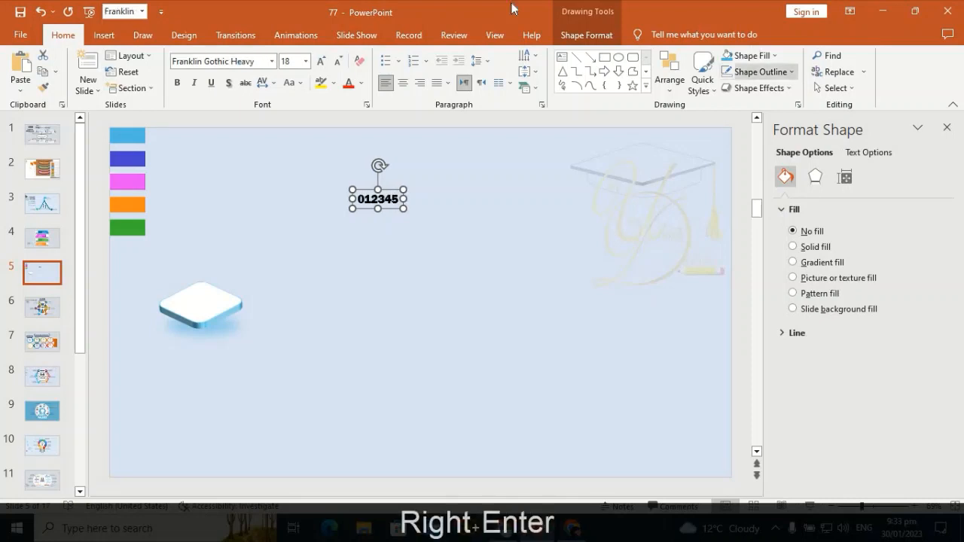
left_click(305, 61)
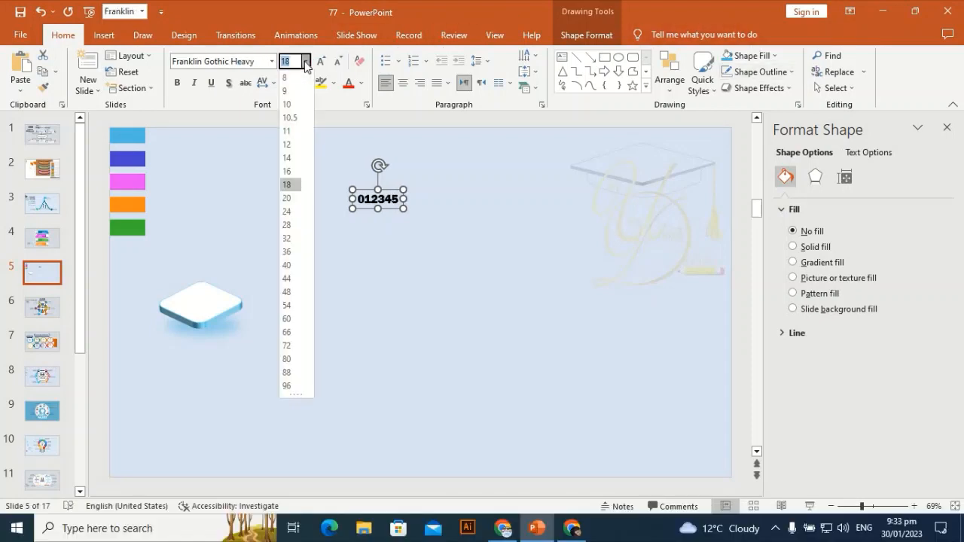
left_click(289, 345)
Draw a rectangle about 11.28 by 4.84 cm covering the numbers.
left_click(103, 36)
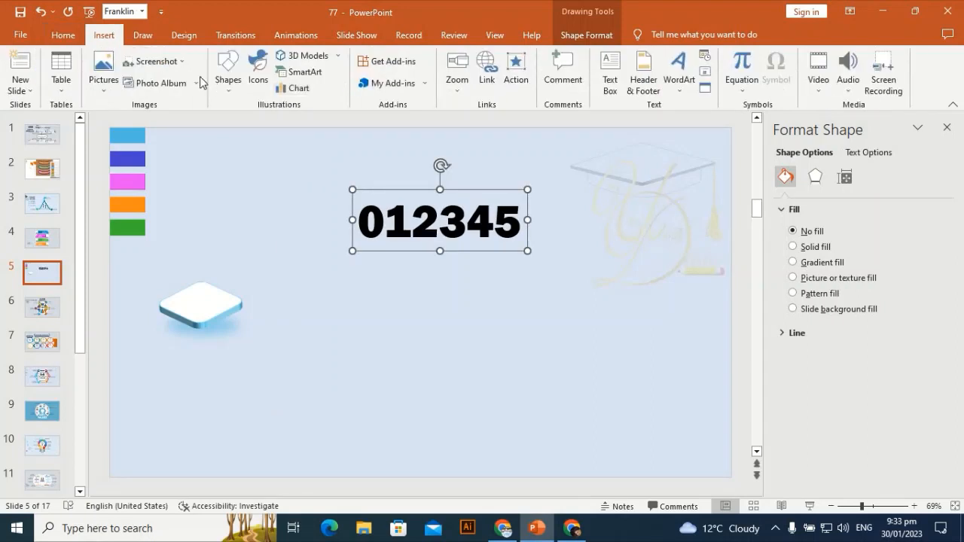
left_click(227, 75)
left_click(306, 150)
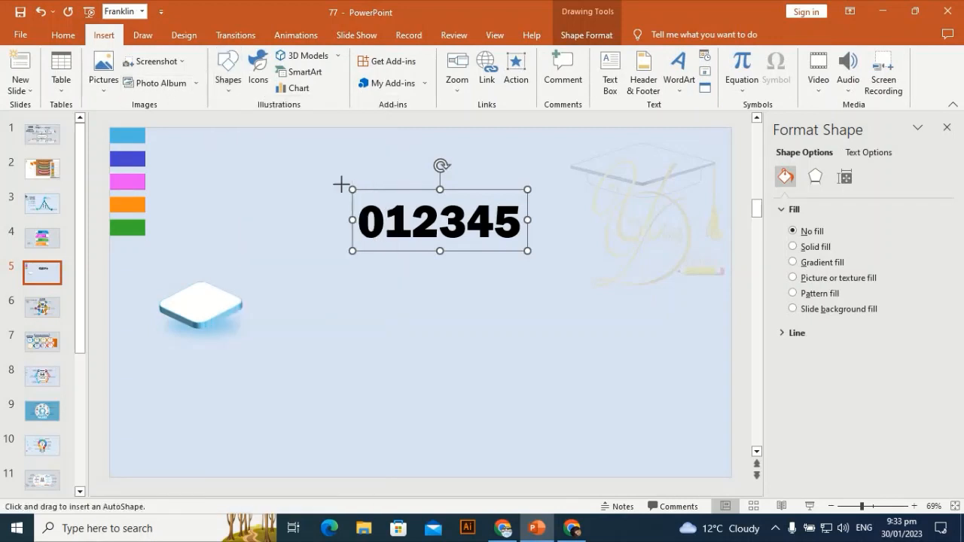
left_click_drag(341, 183, 549, 270)
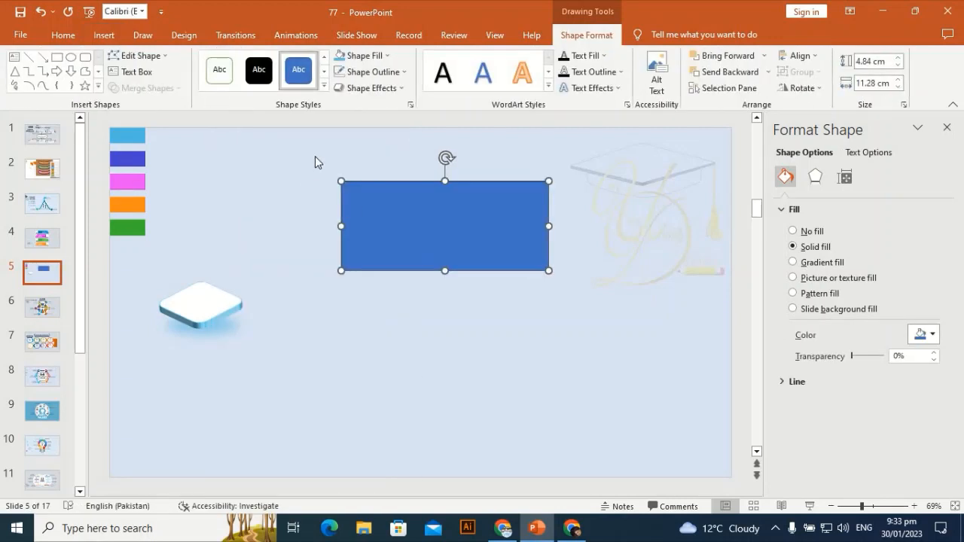
Select the numbers and rectangle, fragment them with Merge Shapes, and delete the leftover rectangle piece.
left_click_drag(315, 161, 600, 307)
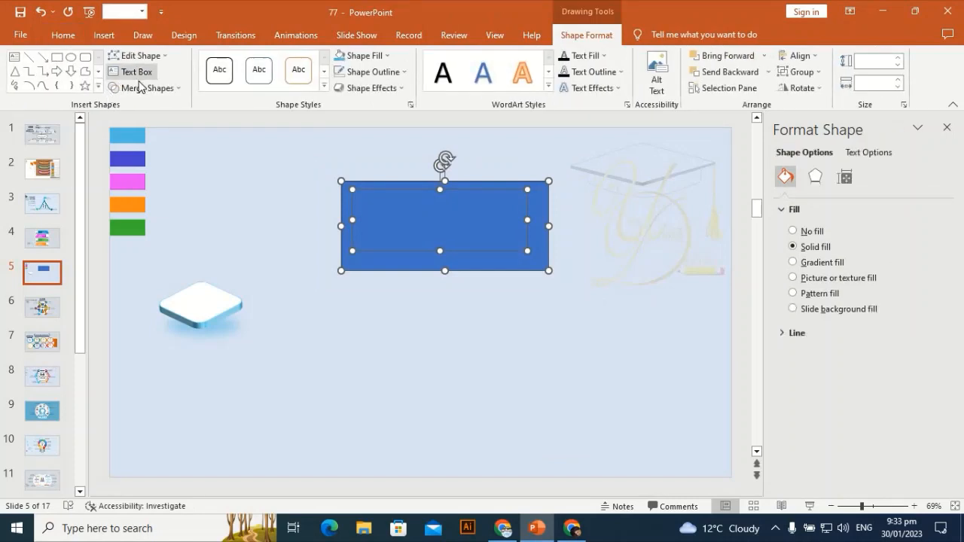
left_click(140, 87)
left_click(143, 141)
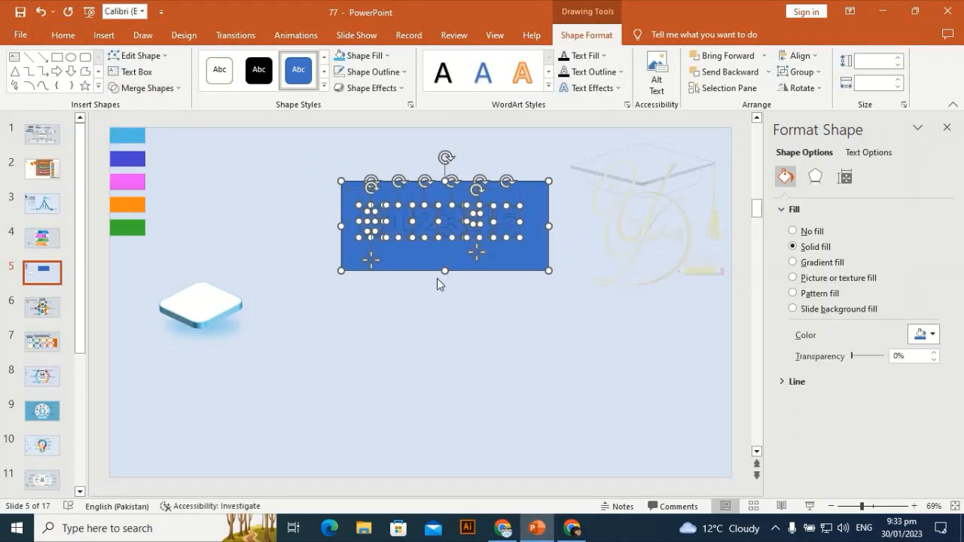
left_click(415, 255)
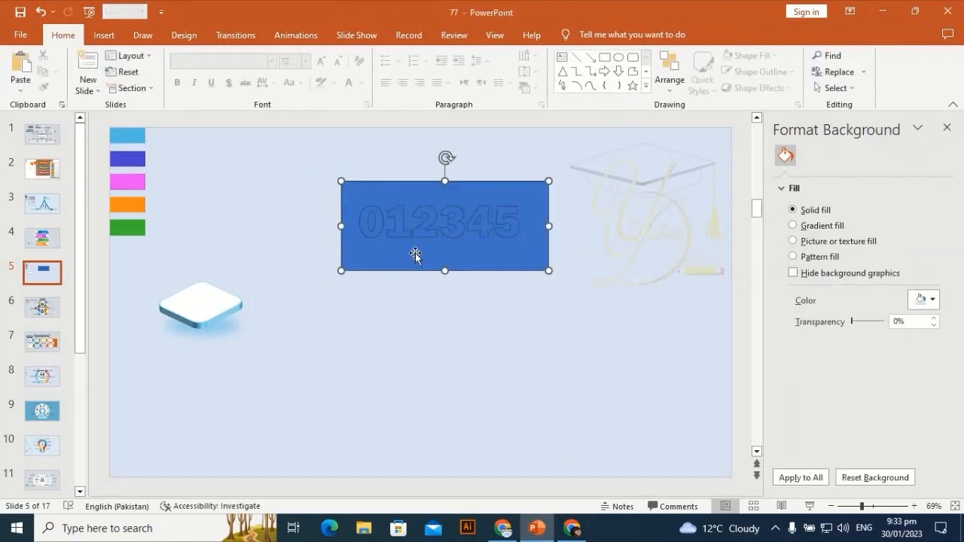
key("Delete")
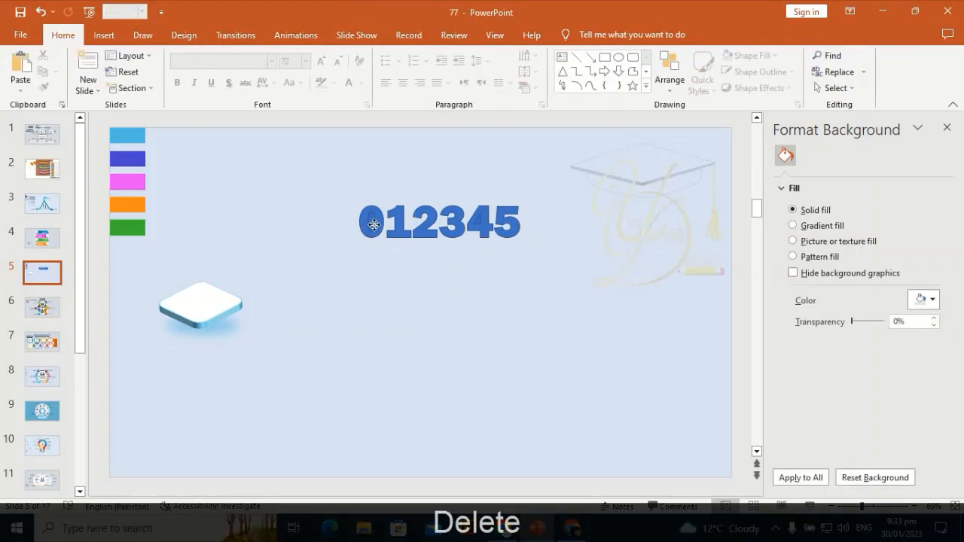
Delete the fragment inside the 0 and move the 0 digit left, apart from the other numbers.
left_click(374, 224)
key("Delete")
left_click(480, 220)
left_click(437, 293)
left_click_drag(342, 187, 270, 226)
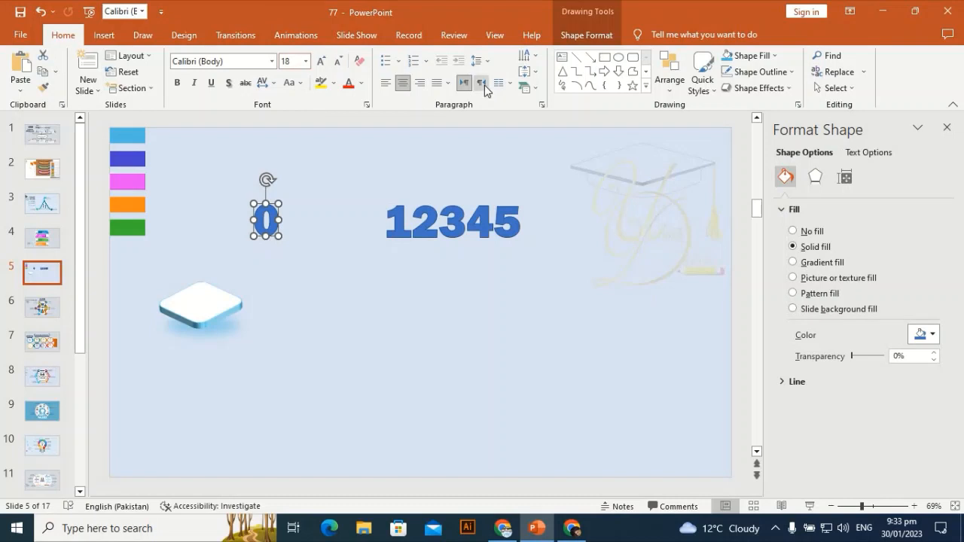
Give the 0 digit no fill and a light blue 2¼ pt outline.
left_click(586, 34)
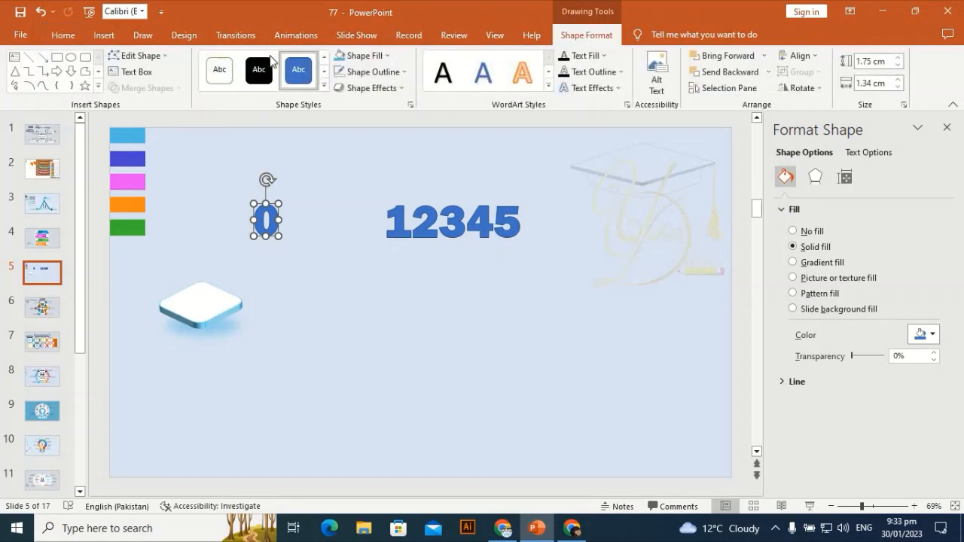
left_click(364, 56)
left_click(342, 208)
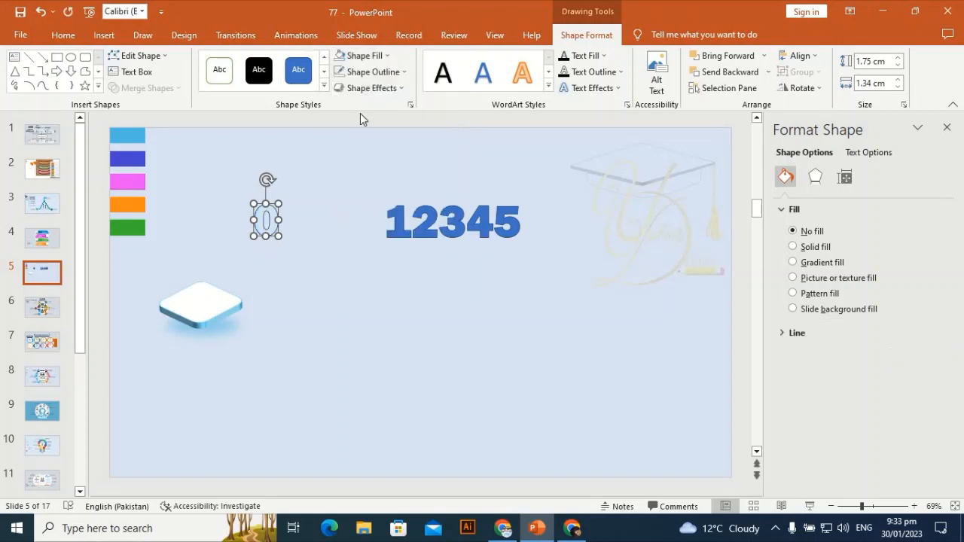
left_click(371, 72)
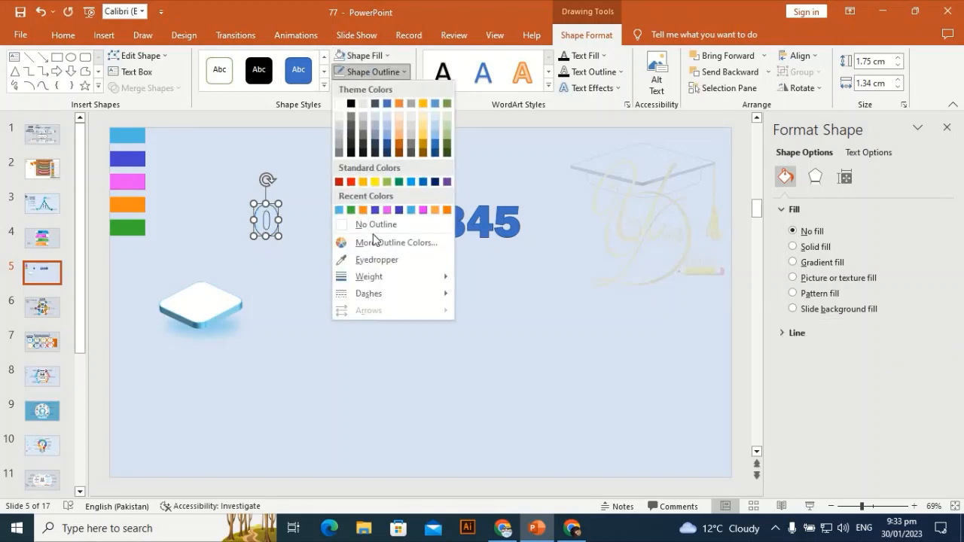
left_click(340, 210)
left_click(387, 75)
mouse_move(369, 277)
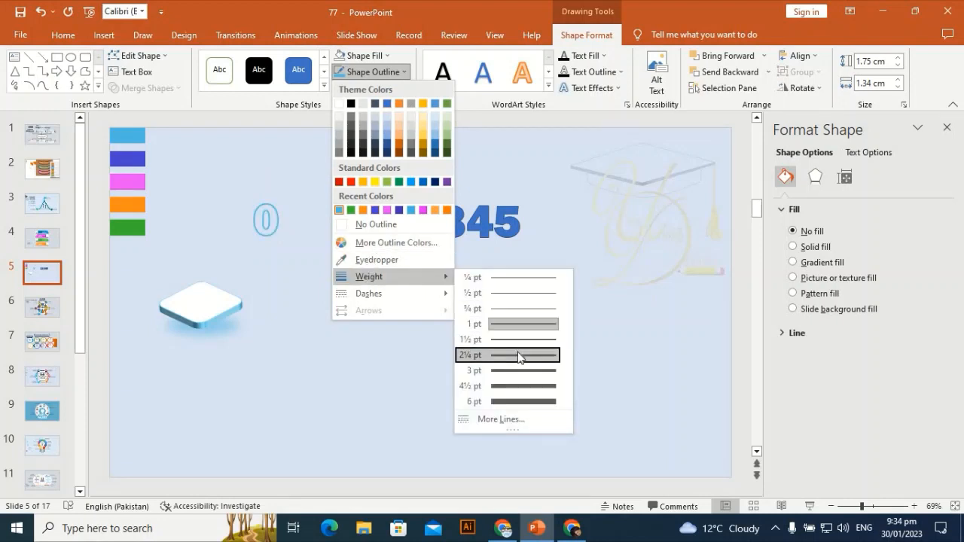
left_click(519, 356)
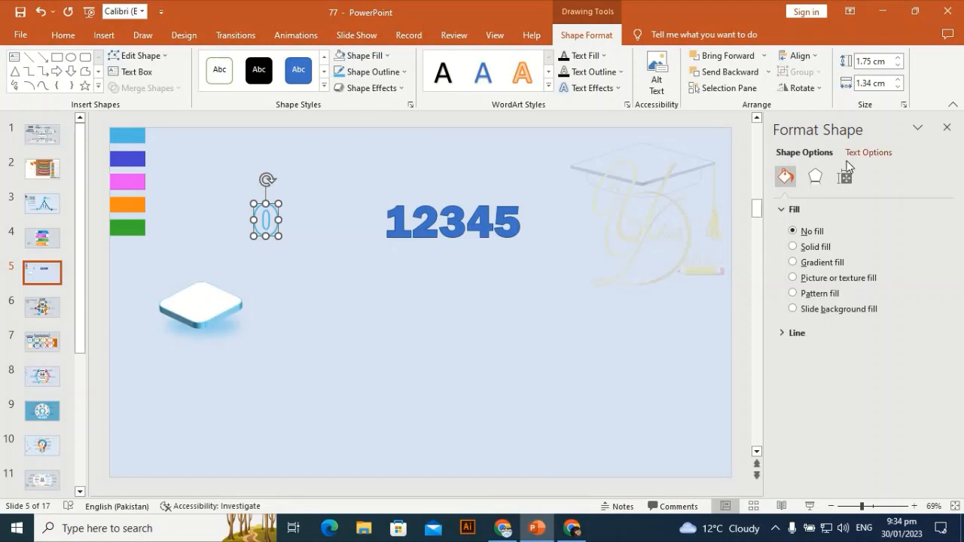
Apply 3-D rotation to the 0 digit with X 310°, Y 30° and Z 350°.
left_click(815, 176)
left_click(792, 270)
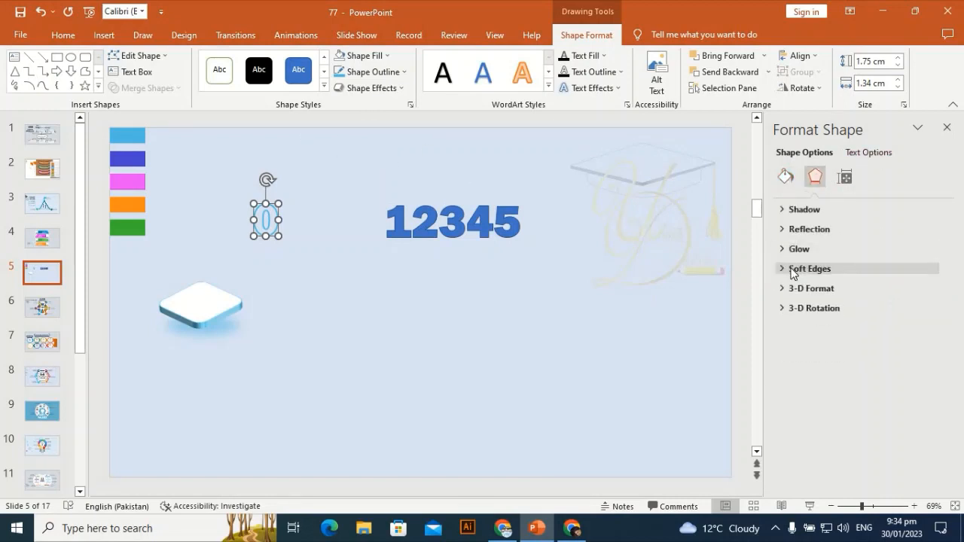
left_click(854, 309)
scroll(951, 351, "down", 1)
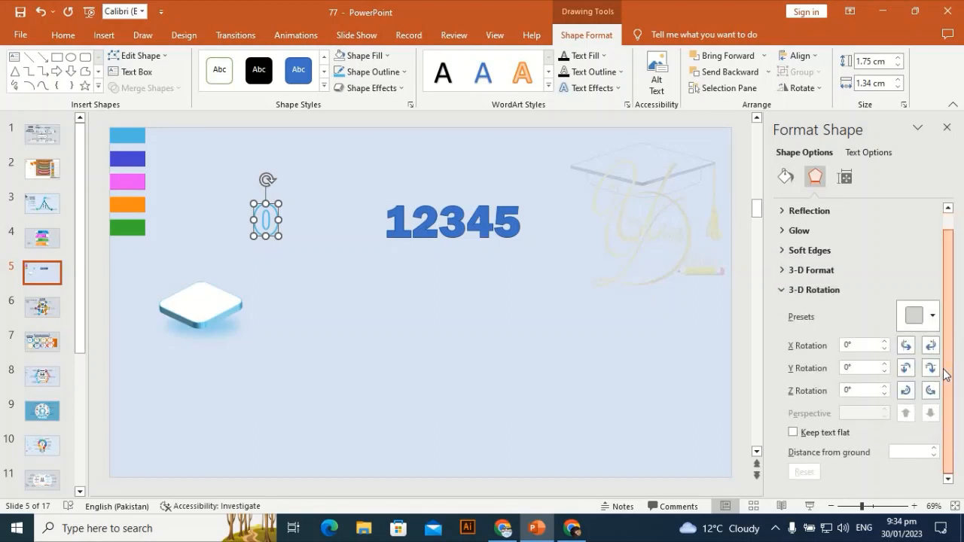
left_click(864, 345)
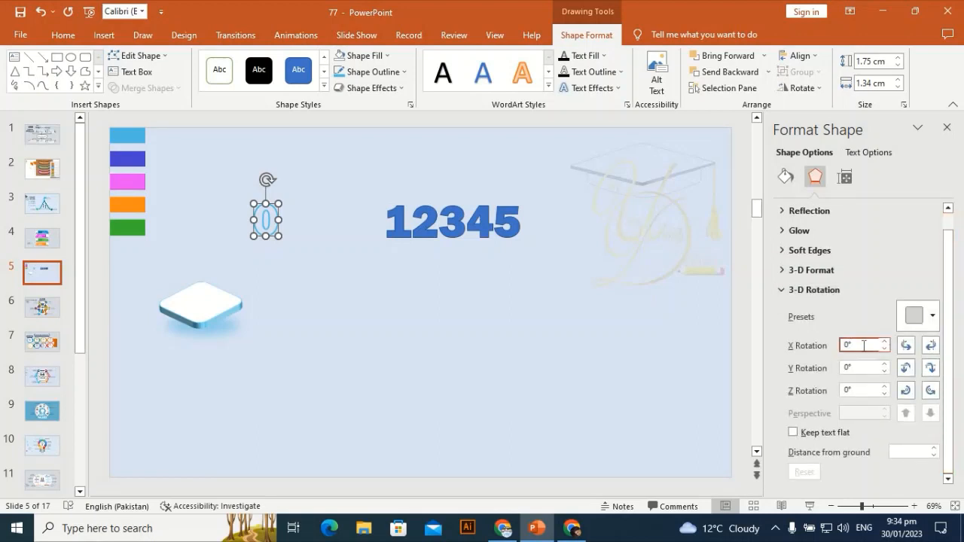
key("BackSpace")
key("BackSpace")
key("BackSpace")
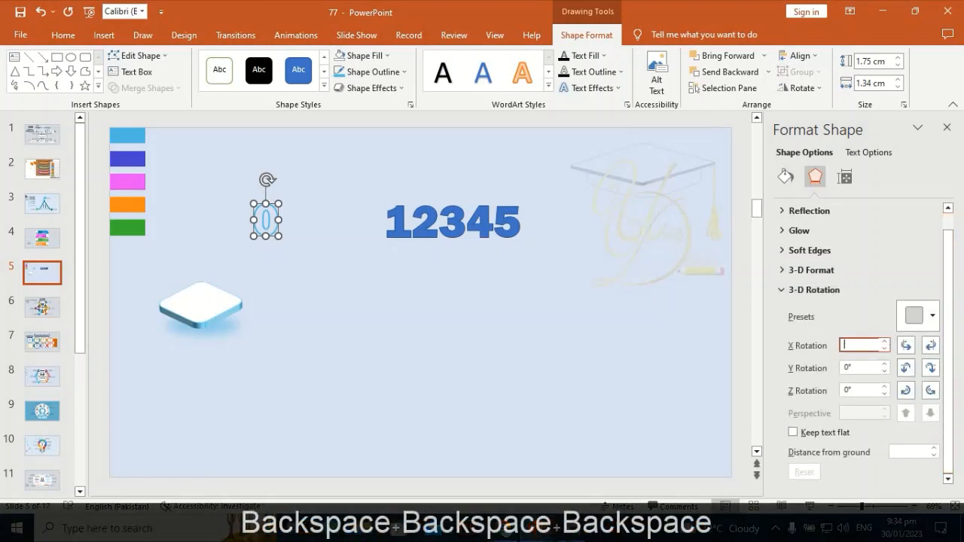
type("310")
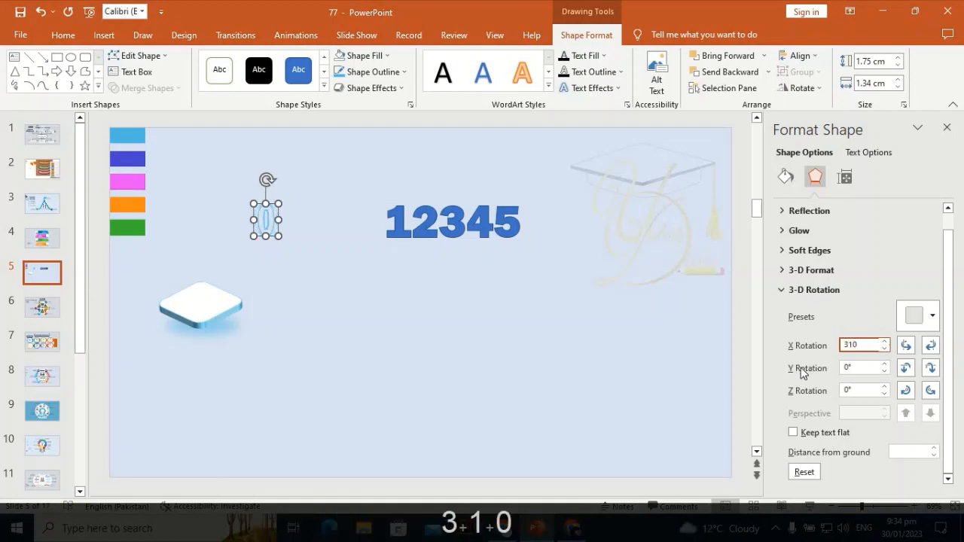
left_click(859, 368)
key("BackSpace")
key("BackSpace")
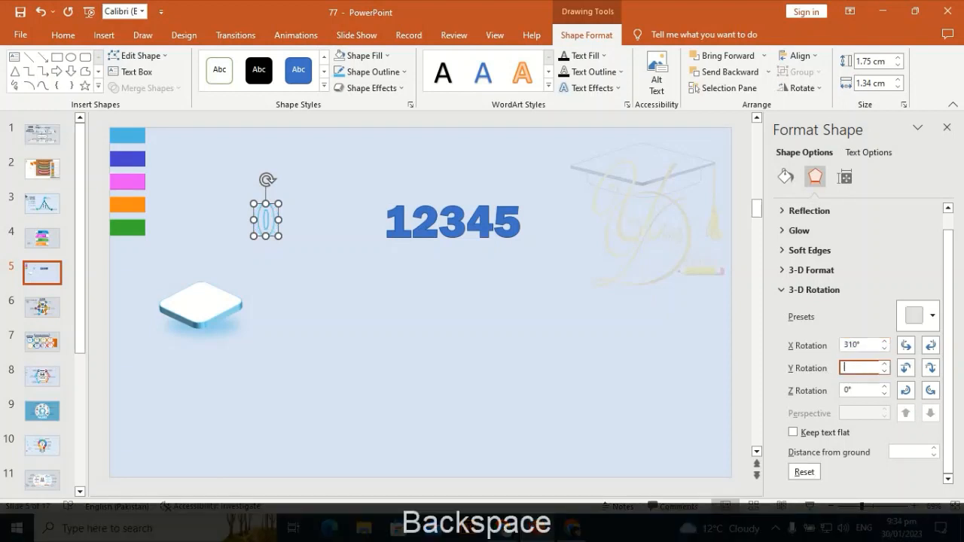
type("30")
left_click(855, 390)
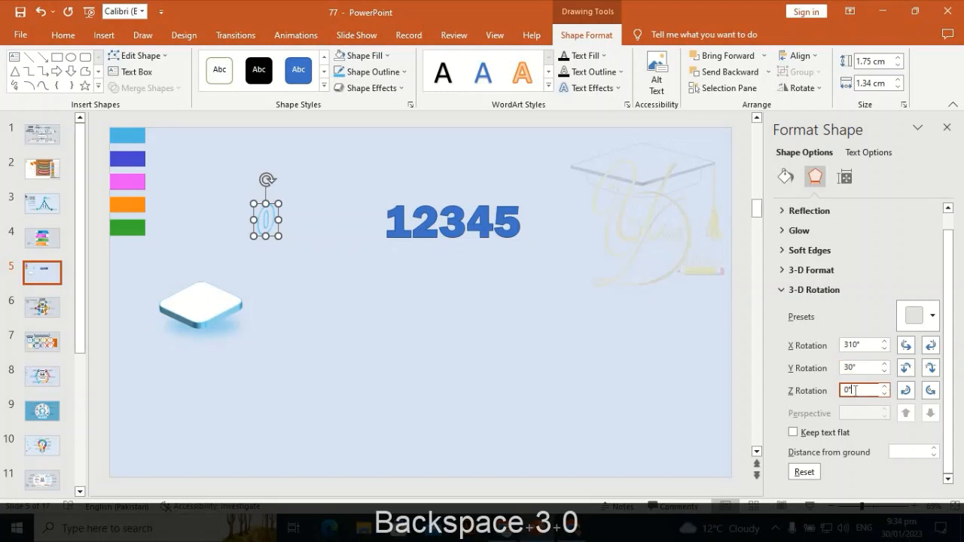
key("BackSpace")
key("BackSpace")
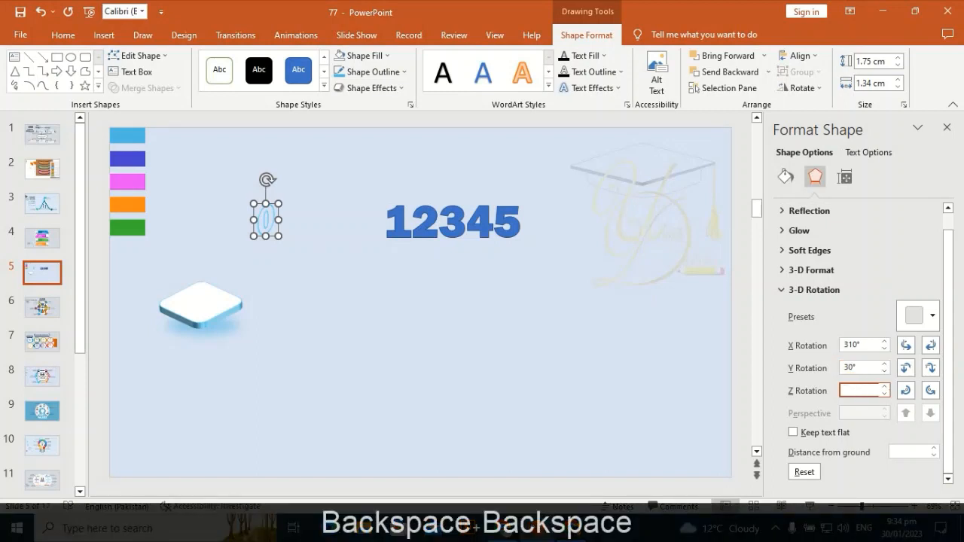
type("350")
key("Return")
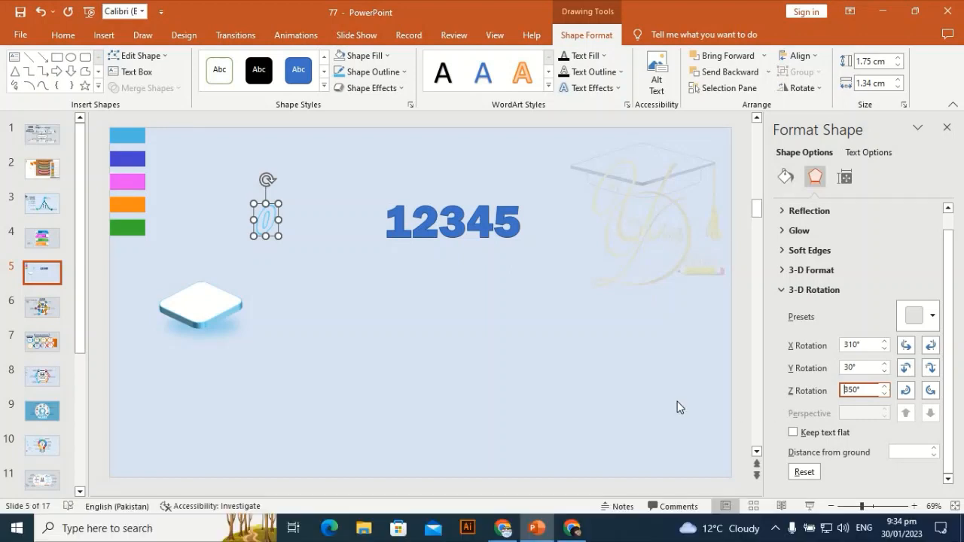
left_click(665, 381)
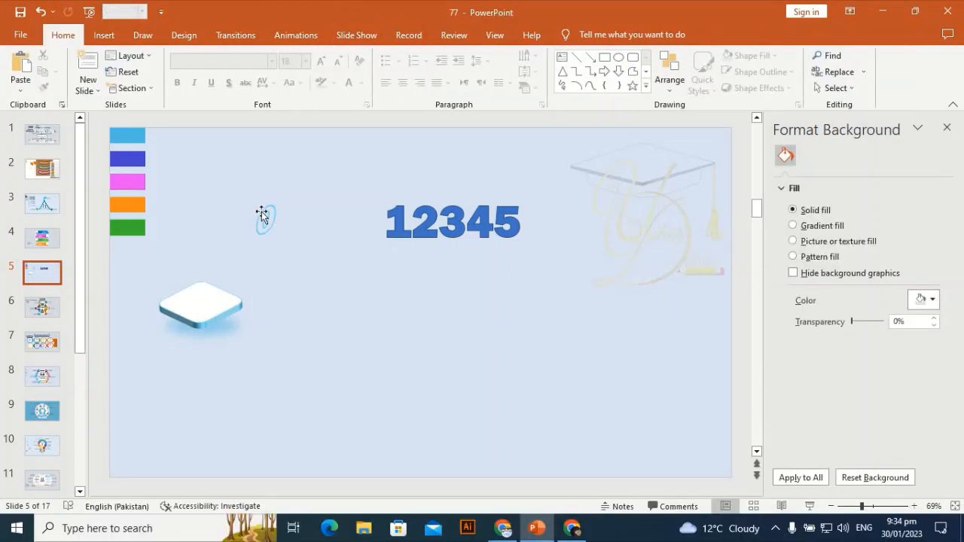
Place the 0 above the slab's upper-left edge, copy its outline and 3-D formatting onto the 1, and position the 1 beside it.
left_click_drag(267, 218, 168, 276)
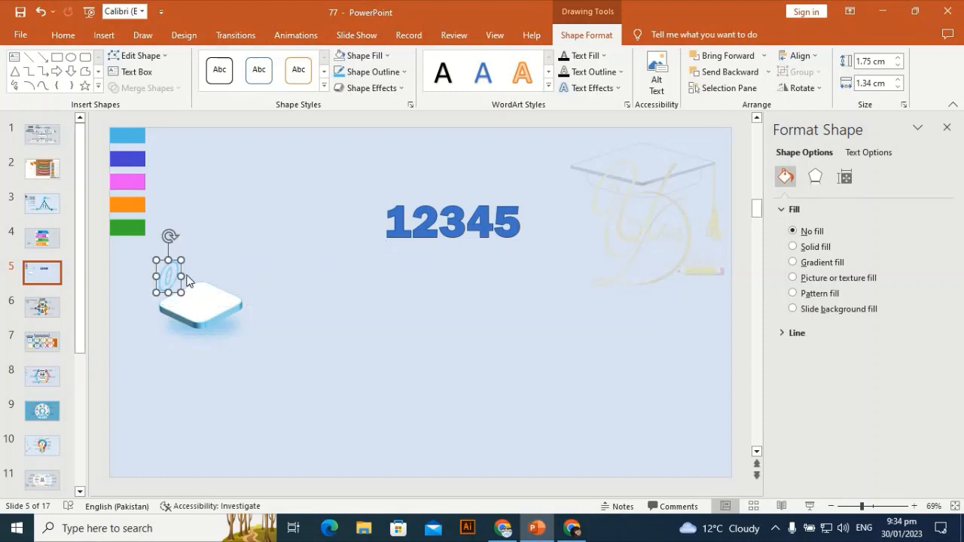
key("ctrl+shift+c")
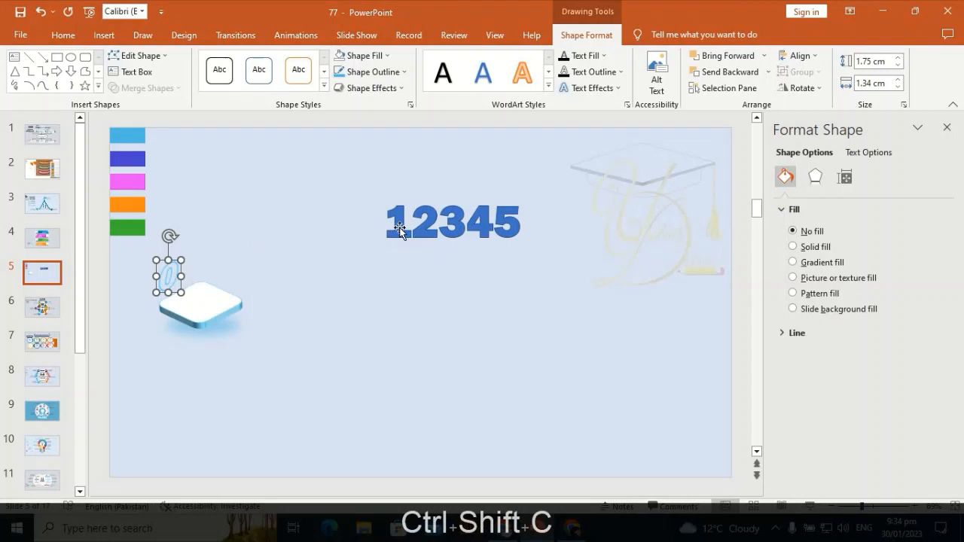
left_click(399, 229)
key("ctrl+shift+v")
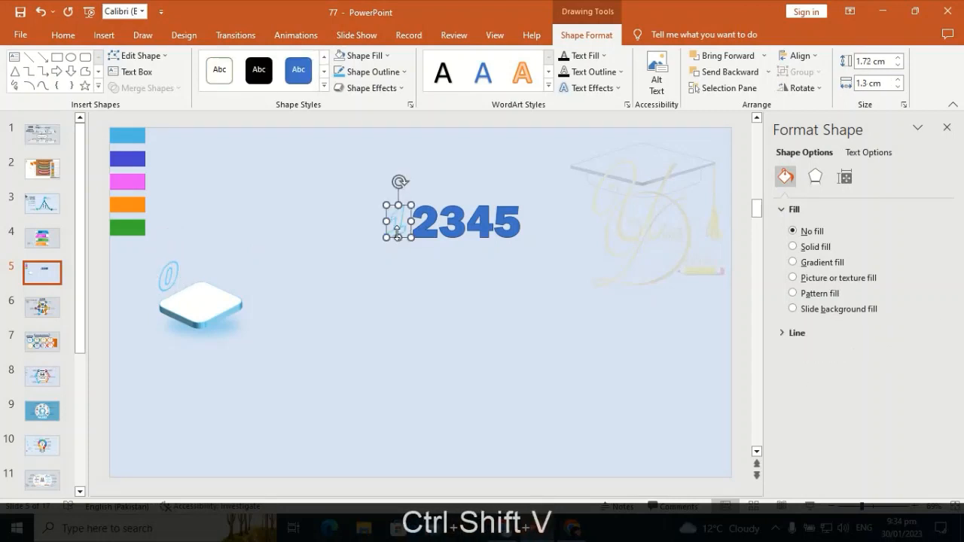
left_click_drag(397, 231, 187, 273)
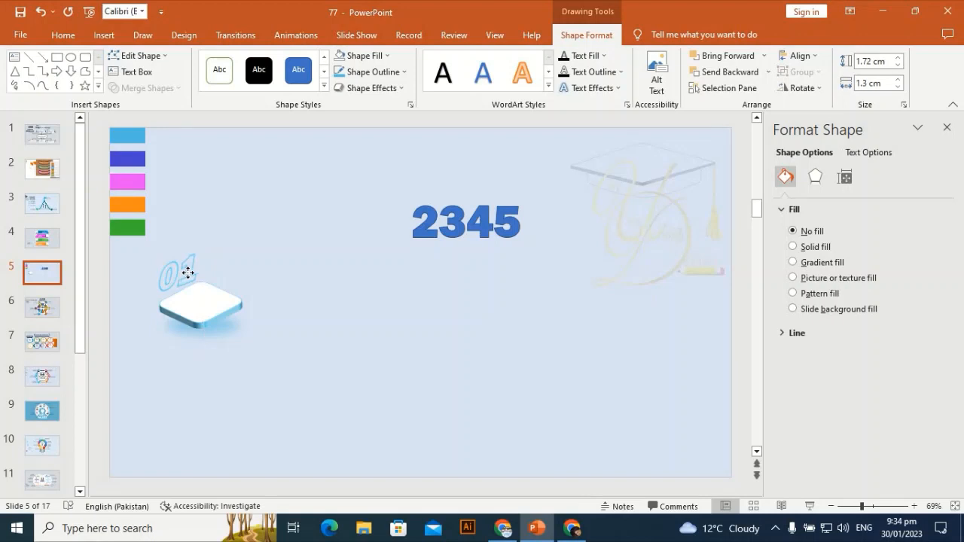
left_click(257, 231)
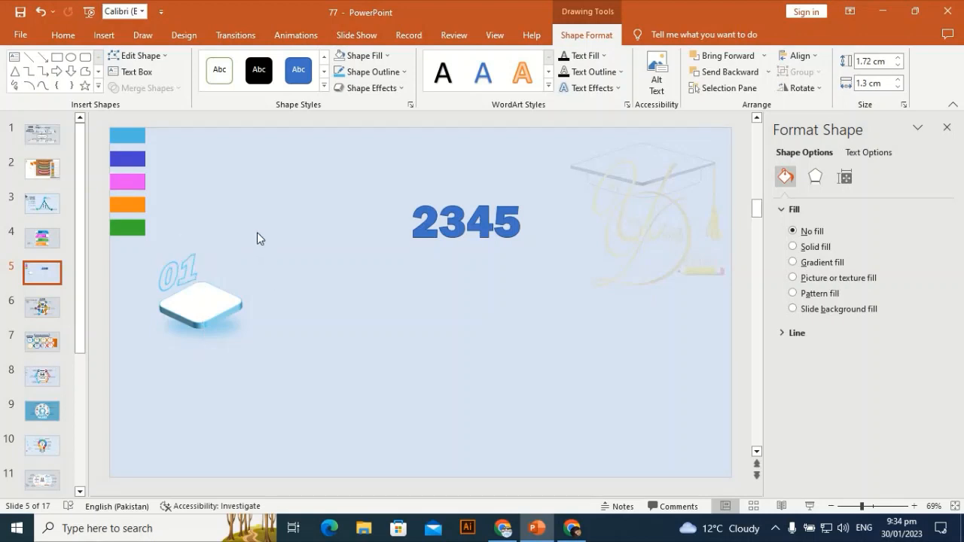
Duplicate the 0, move the copy beside the 2345 numbers, and nudge the original 0 closer to the 1 on the slab.
left_click(170, 282)
key("ctrl+d")
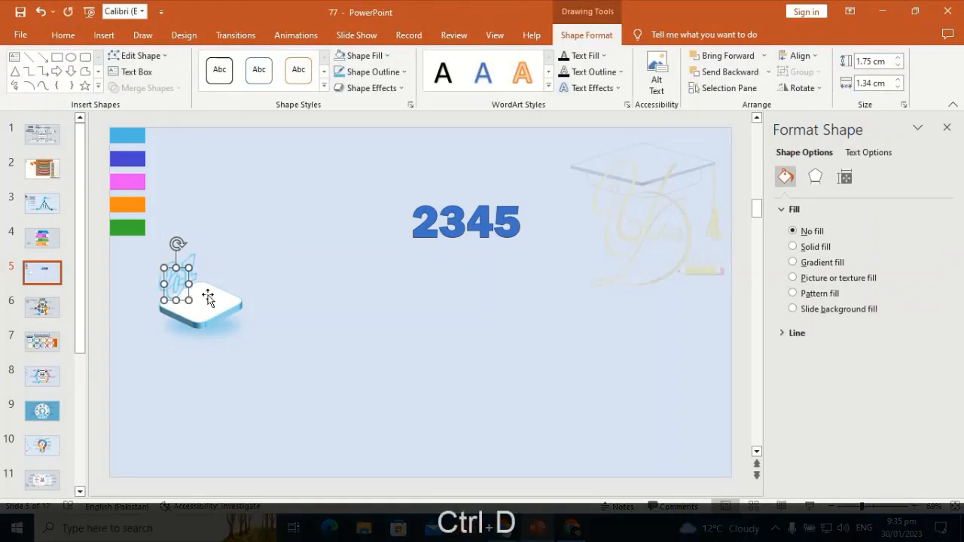
left_click_drag(178, 293, 379, 212)
left_click(168, 278)
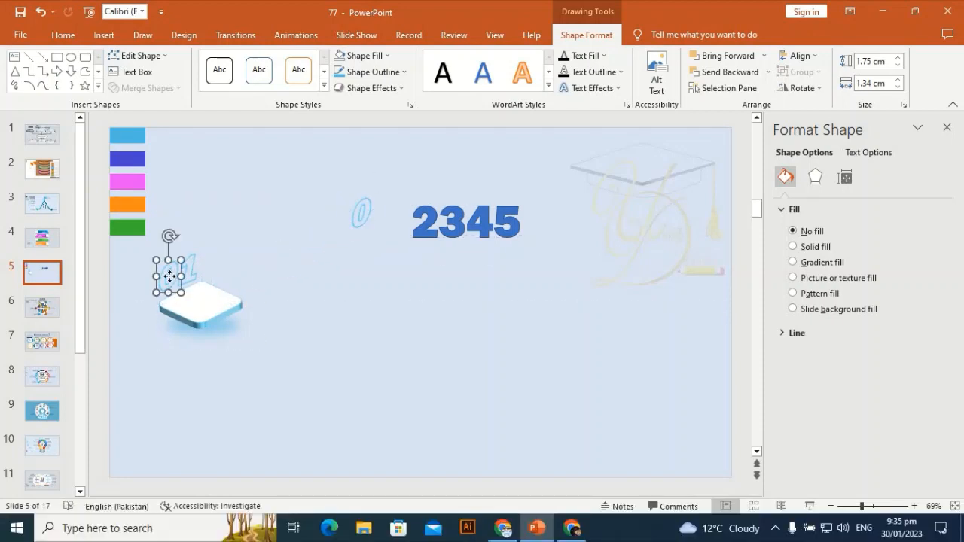
left_click_drag(169, 278, 190, 270)
left_click(265, 249)
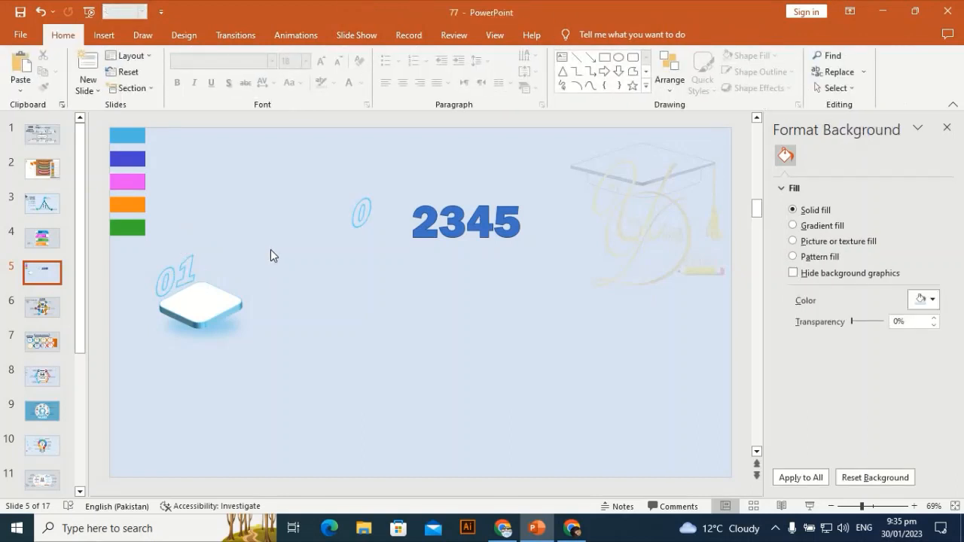
Select the slab, its shadow and the 01 label together and duplicate them.
left_click_drag(201, 366, 141, 362)
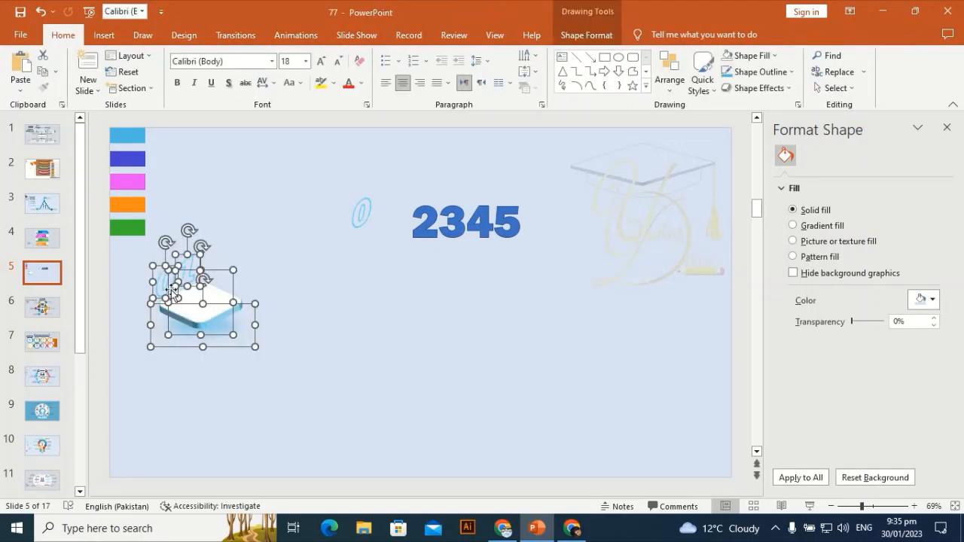
key("shift")
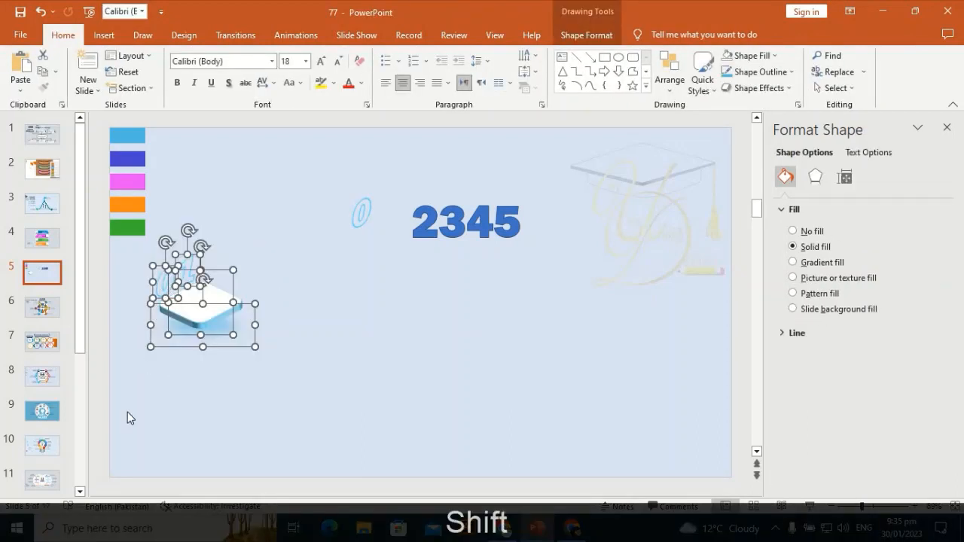
key("ctrl")
key("ctrl+d")
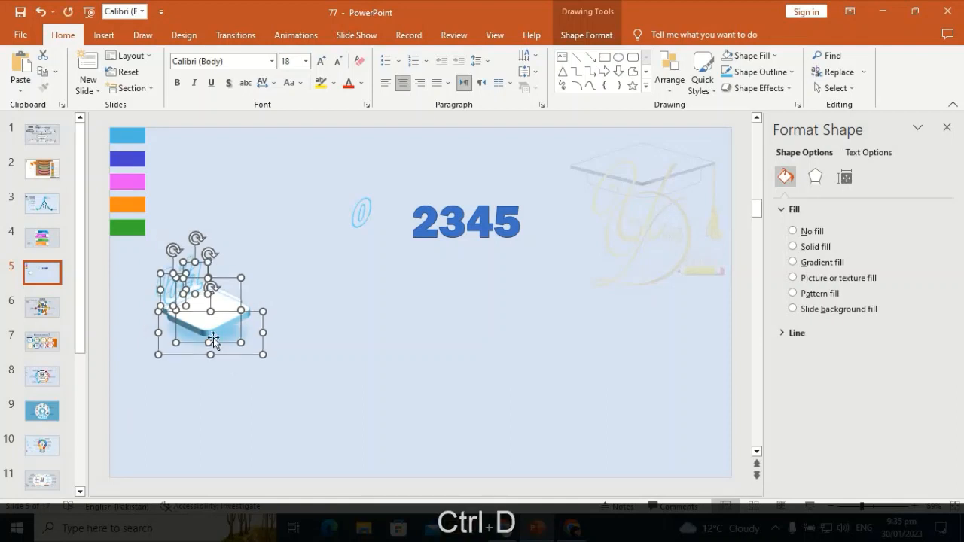